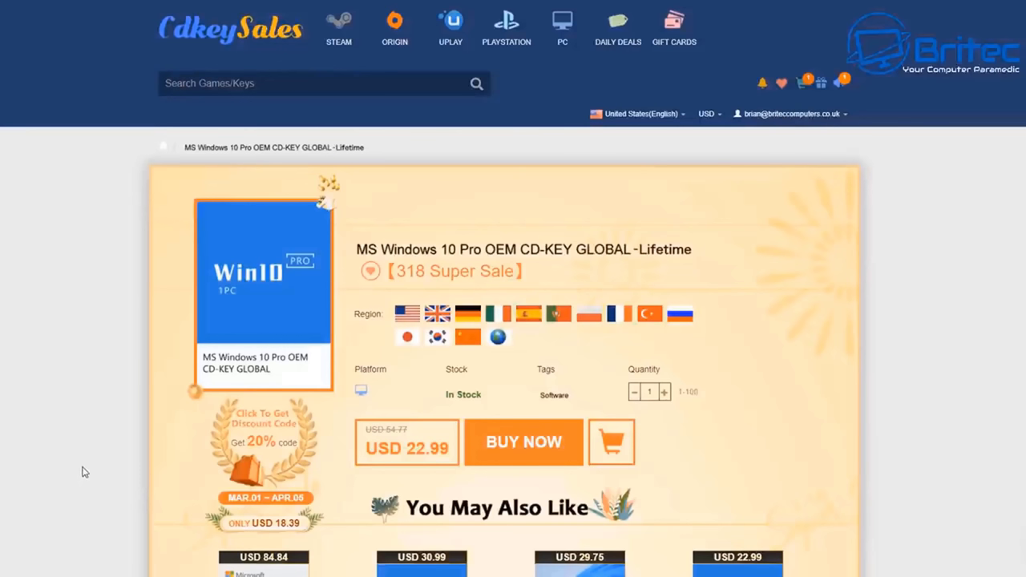
Order one MS Windows 10 Pro OEM key and apply the promotion code BR09 to the order
click(525, 449)
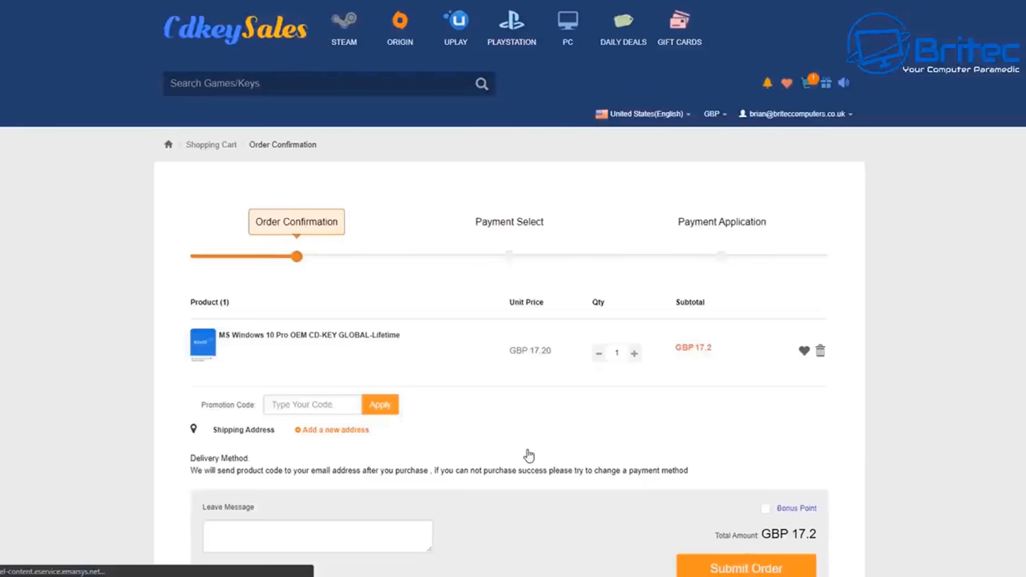
click(321, 405)
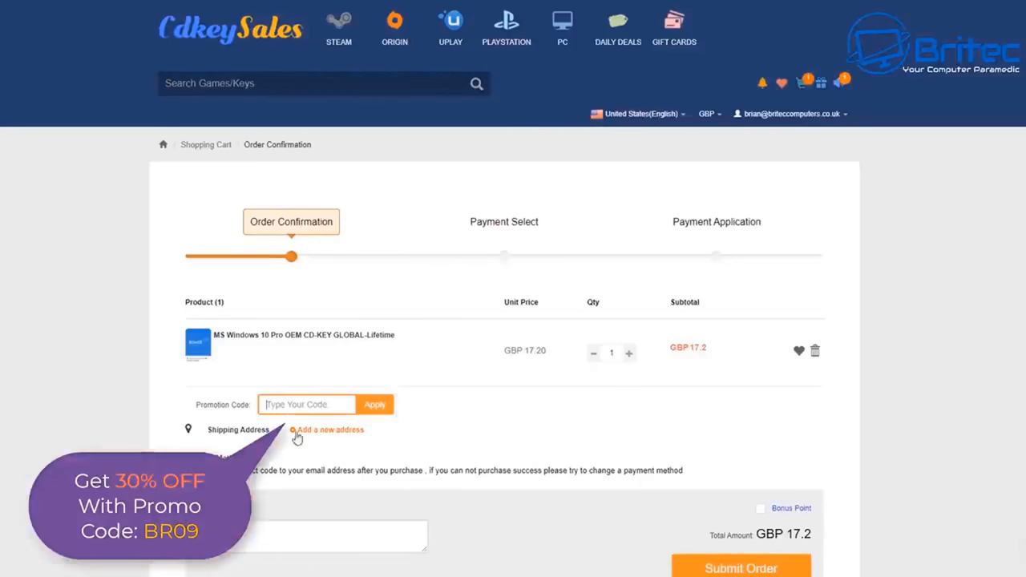
text(BR09)
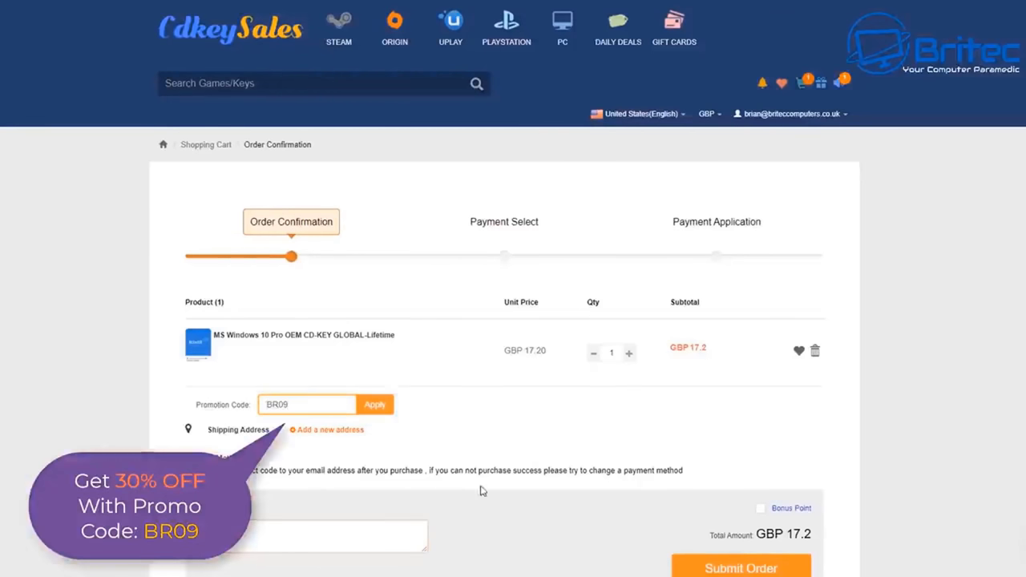
click(375, 406)
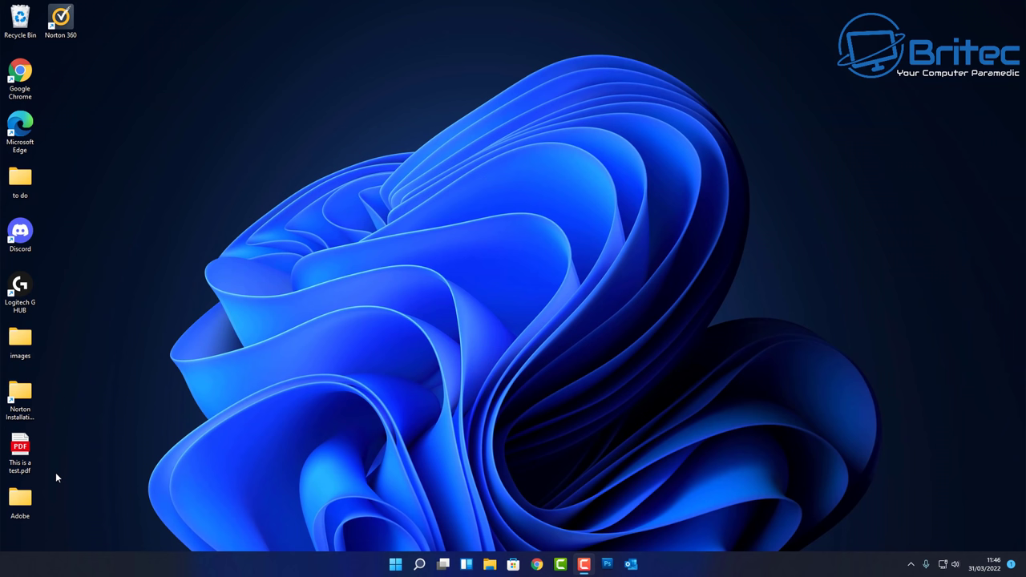
Open This is a test.pdf from the desktop and check whether the disc image can be saved directly
double_click(22, 453)
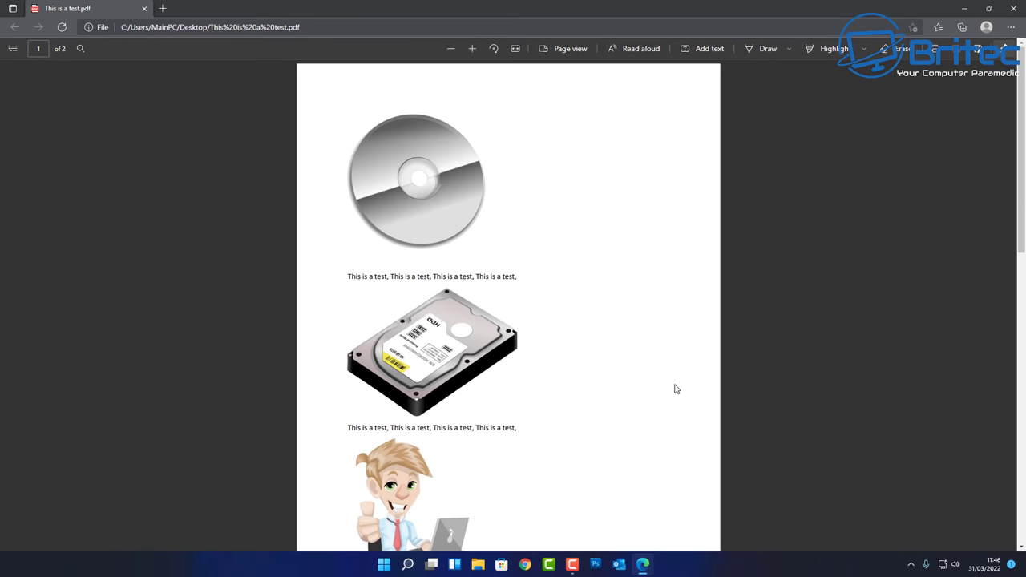
right_click(442, 180)
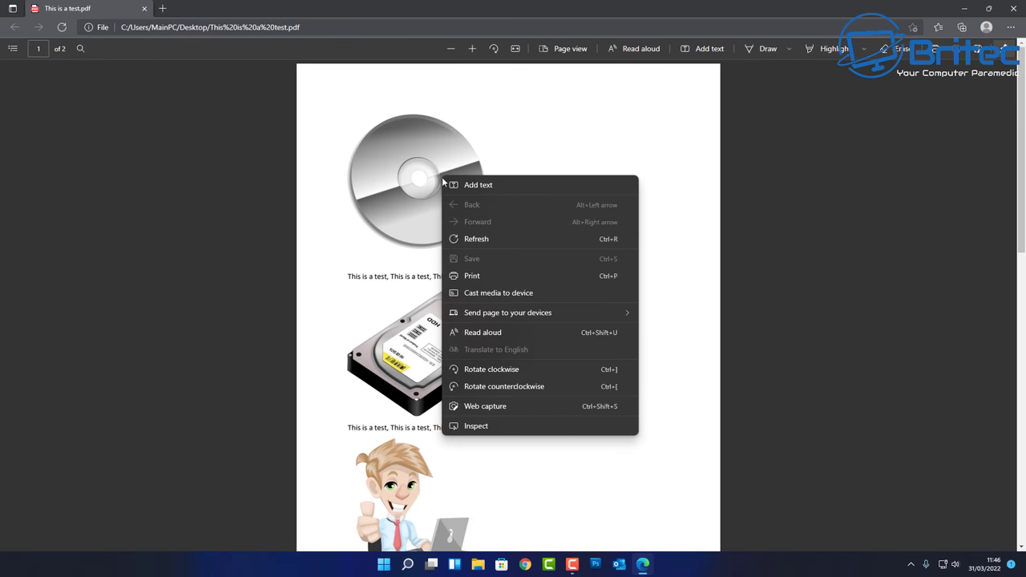
click(371, 223)
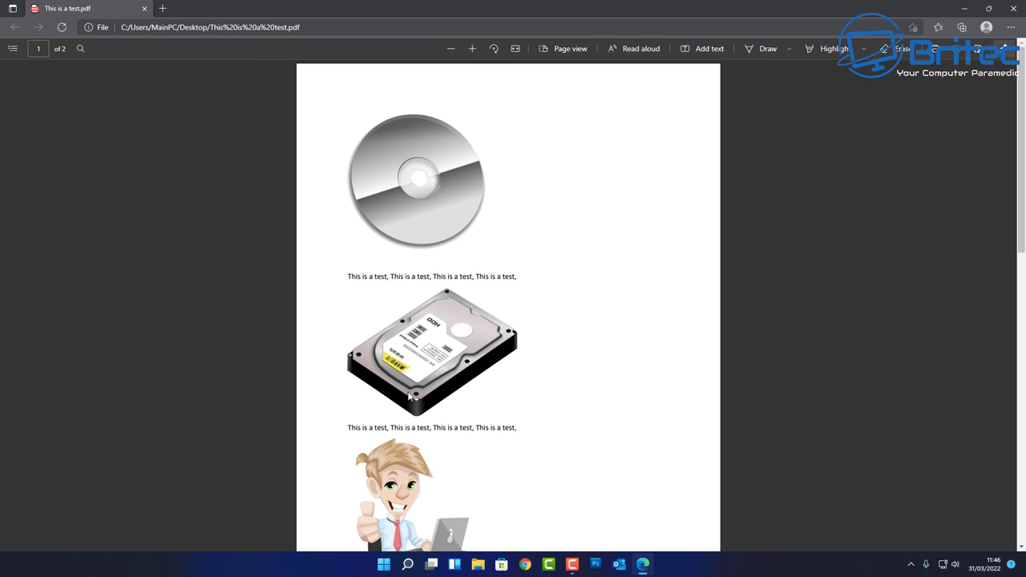
Look through the images on both PDF pages and check the options offered for the cartoon man picture
scroll(475, 330, down, 5)
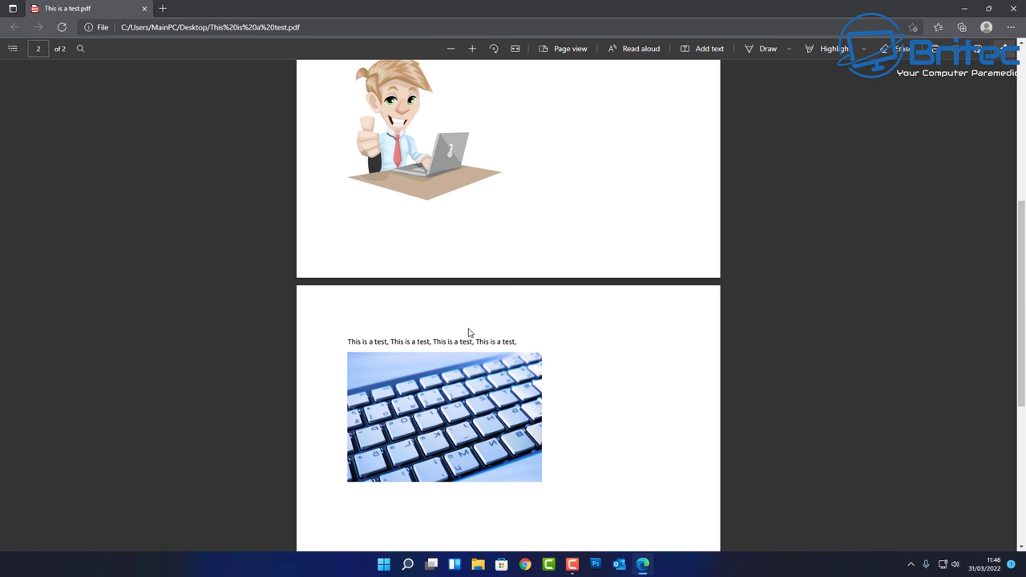
scroll(468, 333, down, 1)
scroll(461, 328, up, 5)
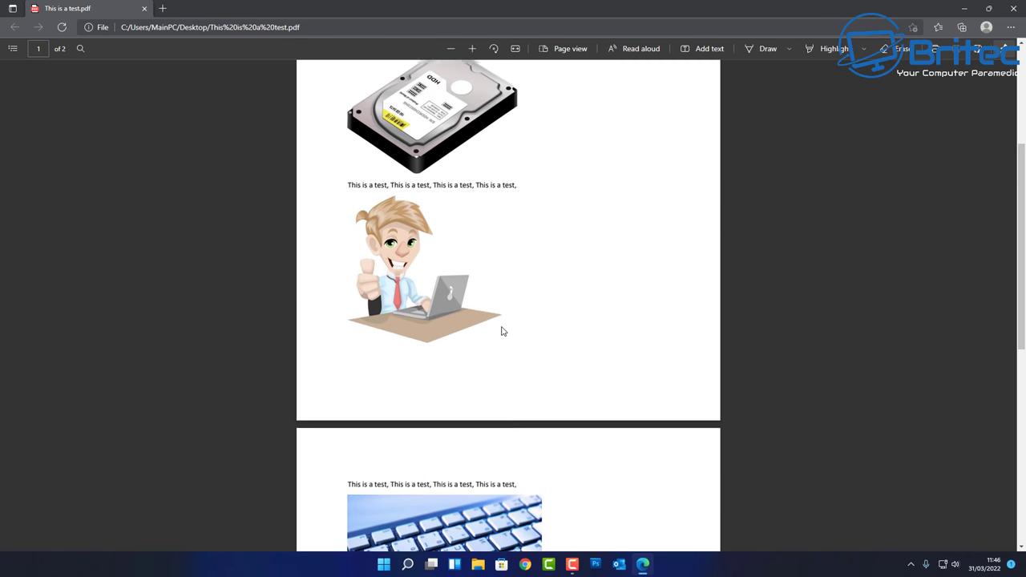
scroll(437, 393, down, 3)
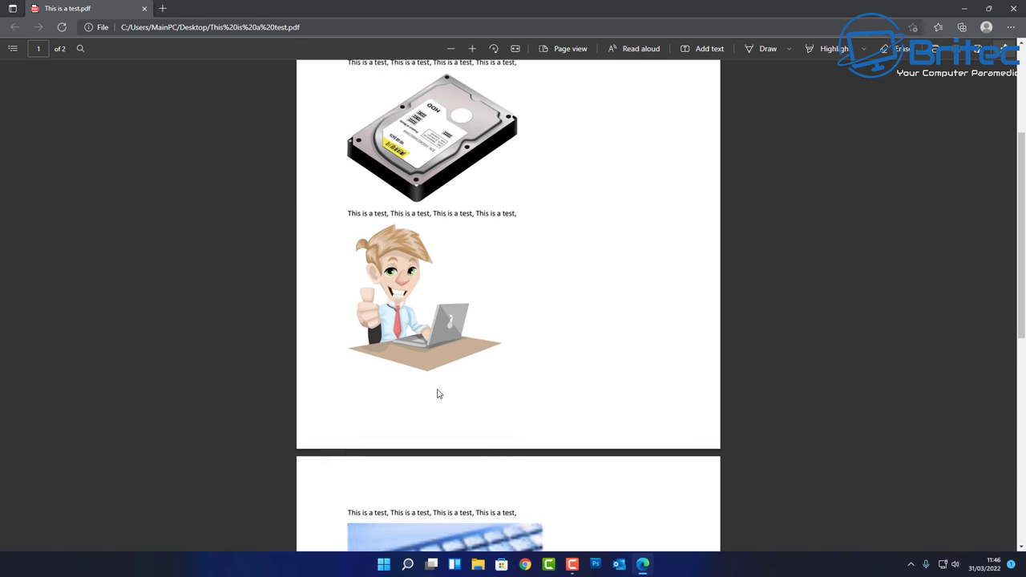
right_click(424, 219)
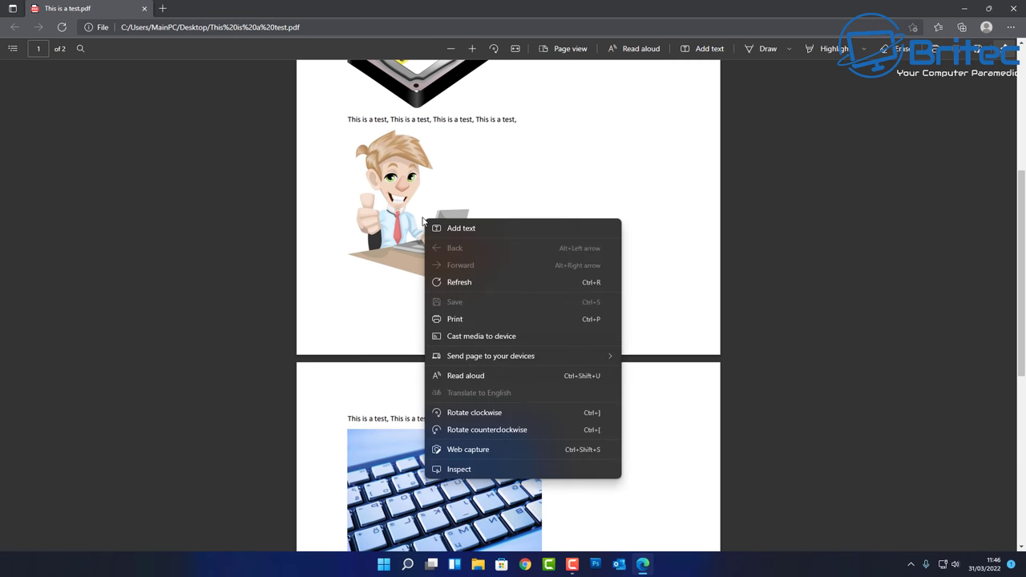
click(412, 227)
scroll(441, 335, down, 4)
scroll(442, 335, up, 5)
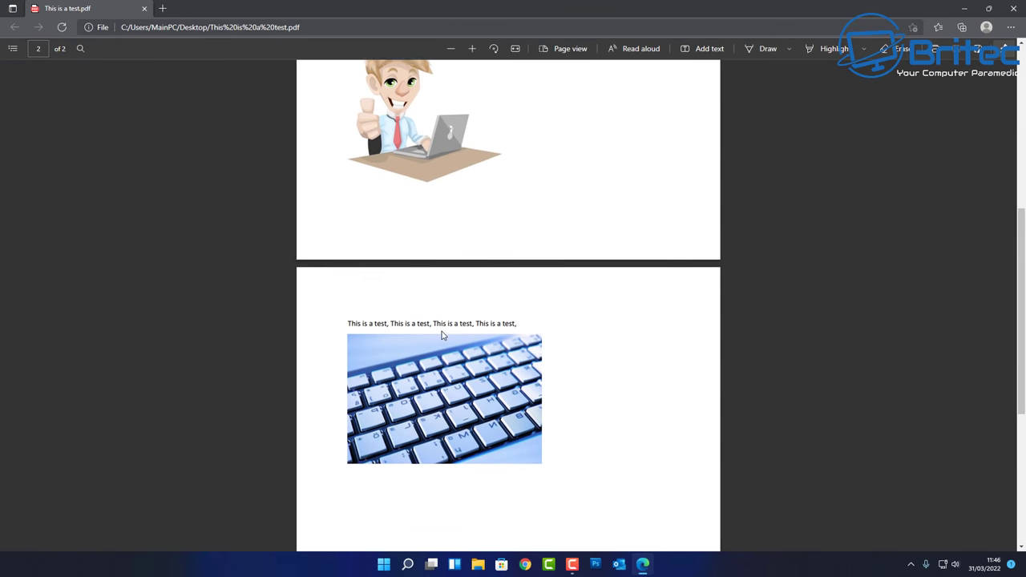
scroll(441, 335, up, 3)
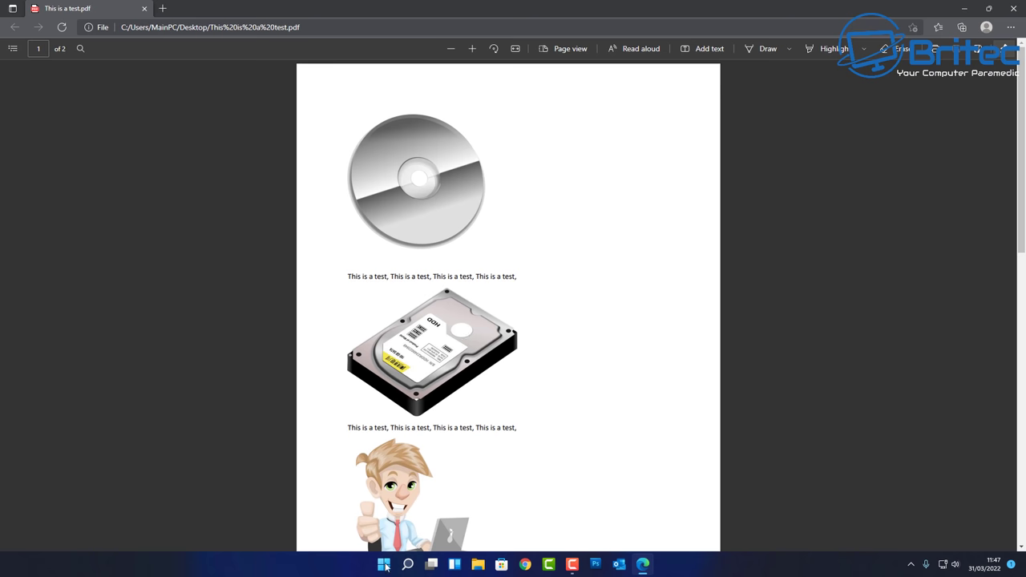
Open the Snipping Tool and capture a rectangular snip of the disc image on page 1
click(407, 564)
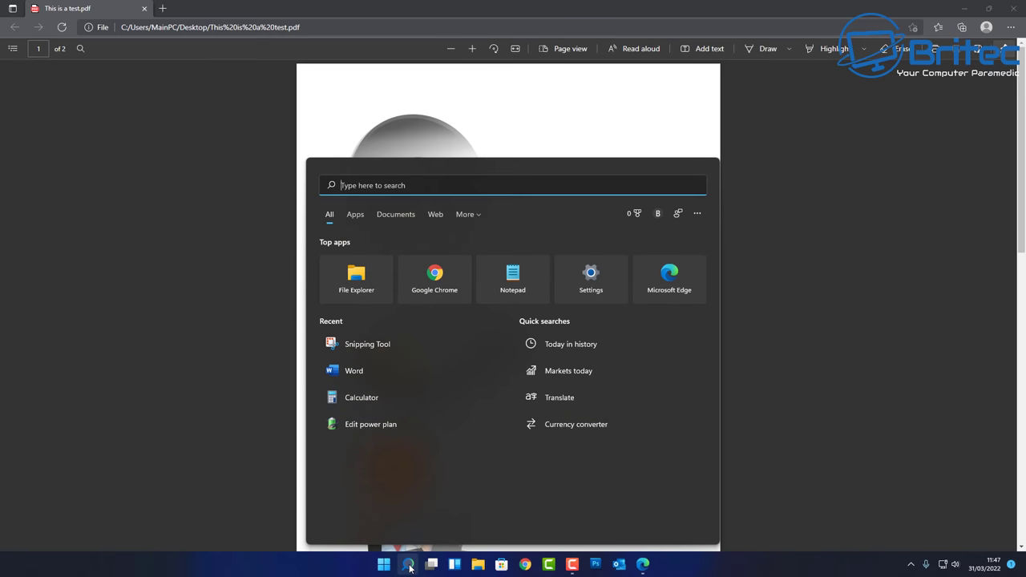
text(snipping)
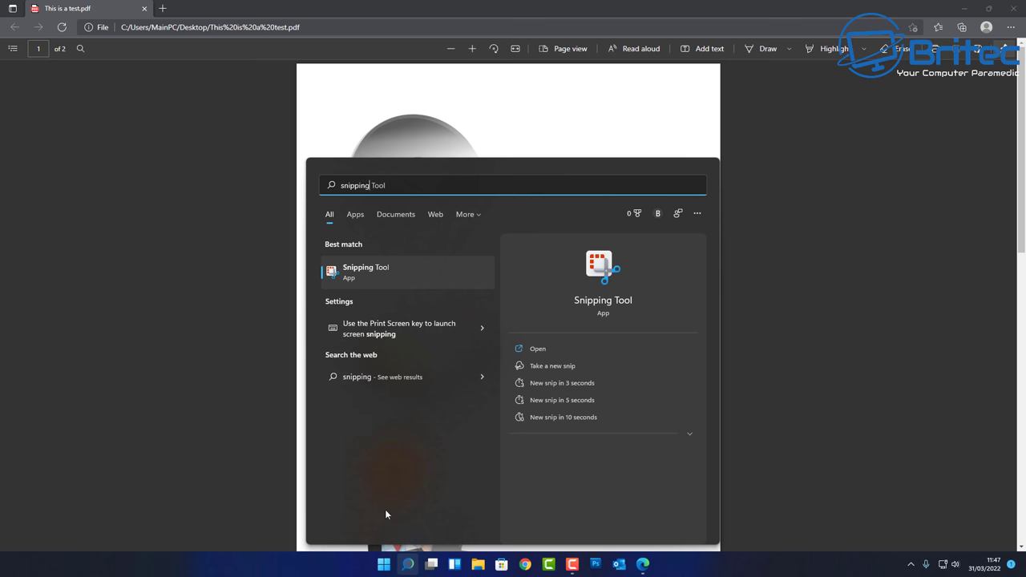
click(386, 274)
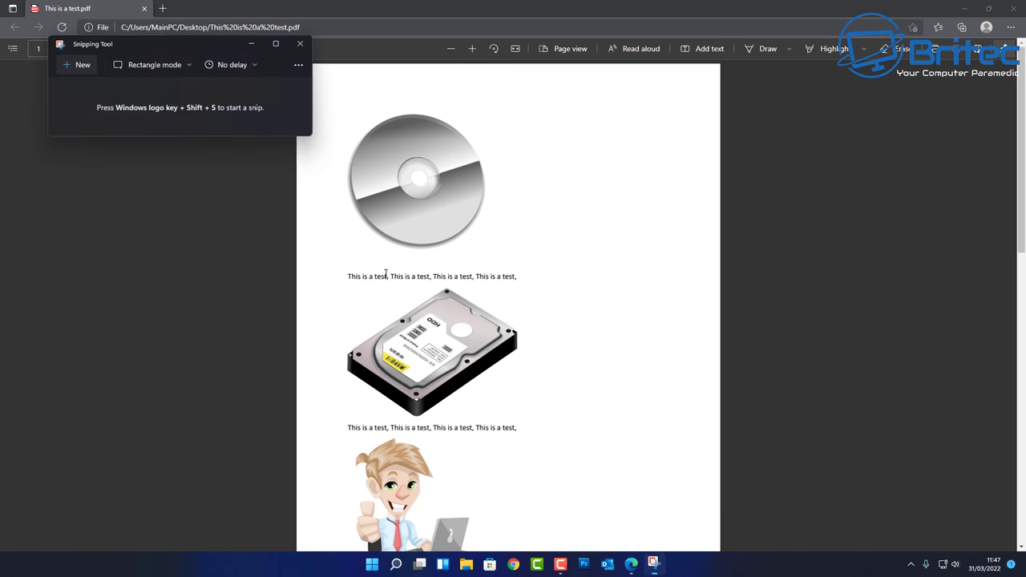
click(76, 64)
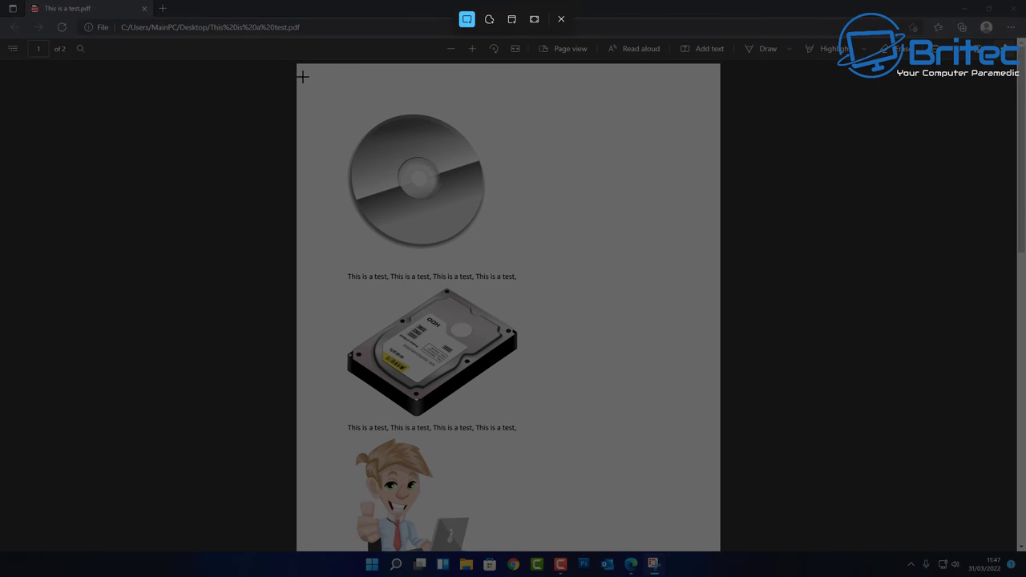
drag(303, 79, 546, 267)
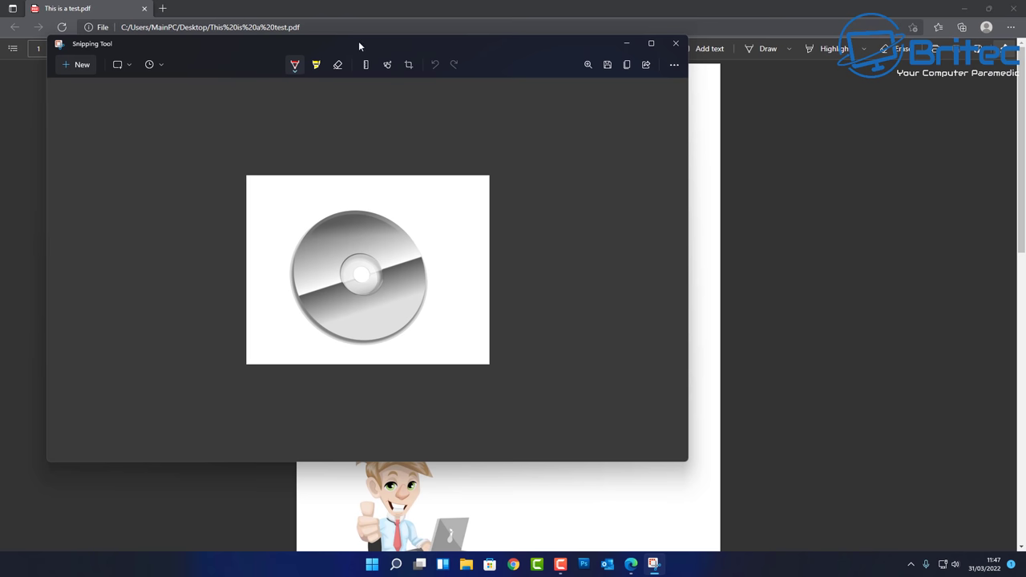
Save the disc snip as a PNG in Pictures under the suggested name and close the Snipping Tool and the PDF
drag(358, 46, 489, 91)
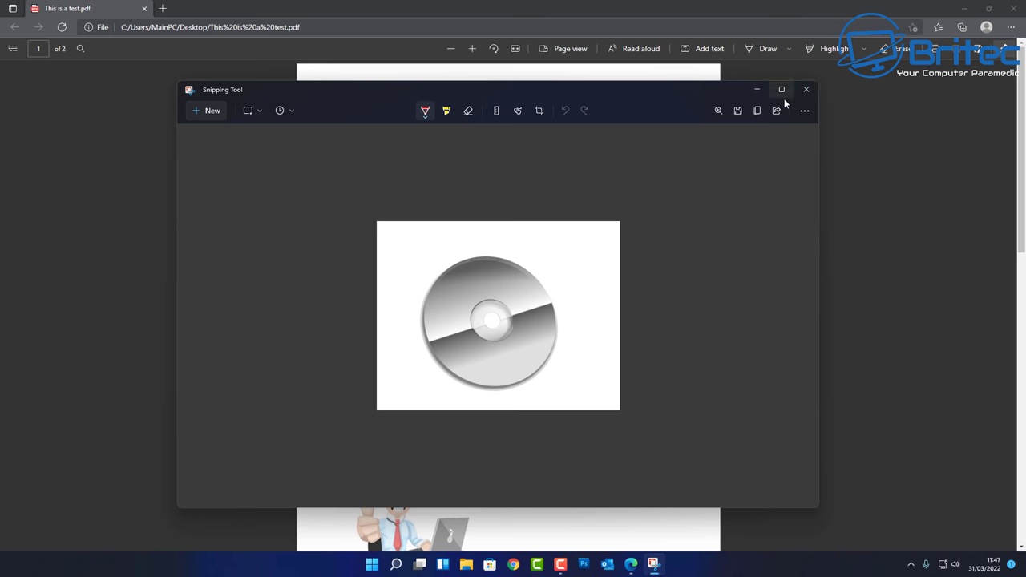
click(738, 111)
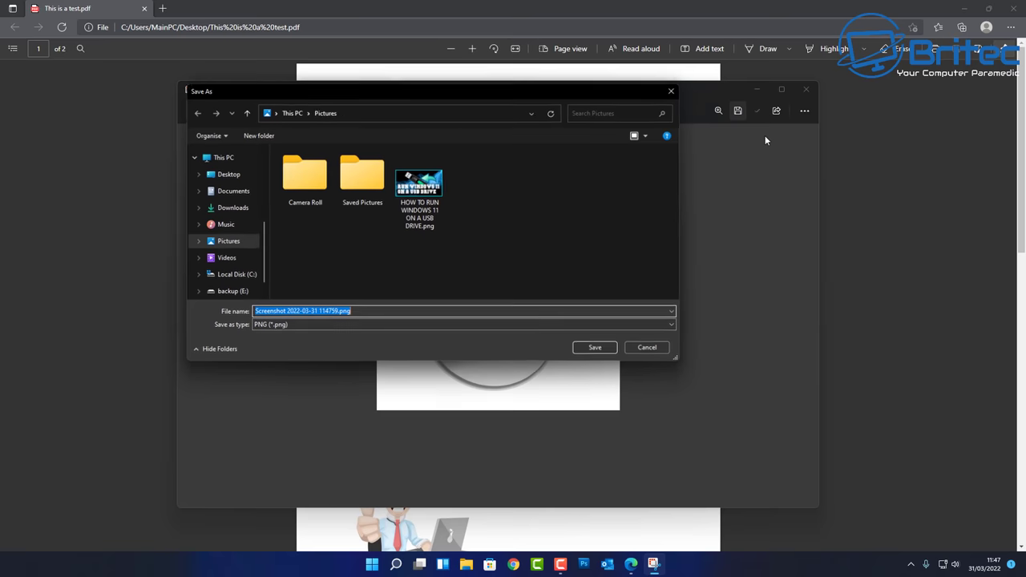
click(600, 351)
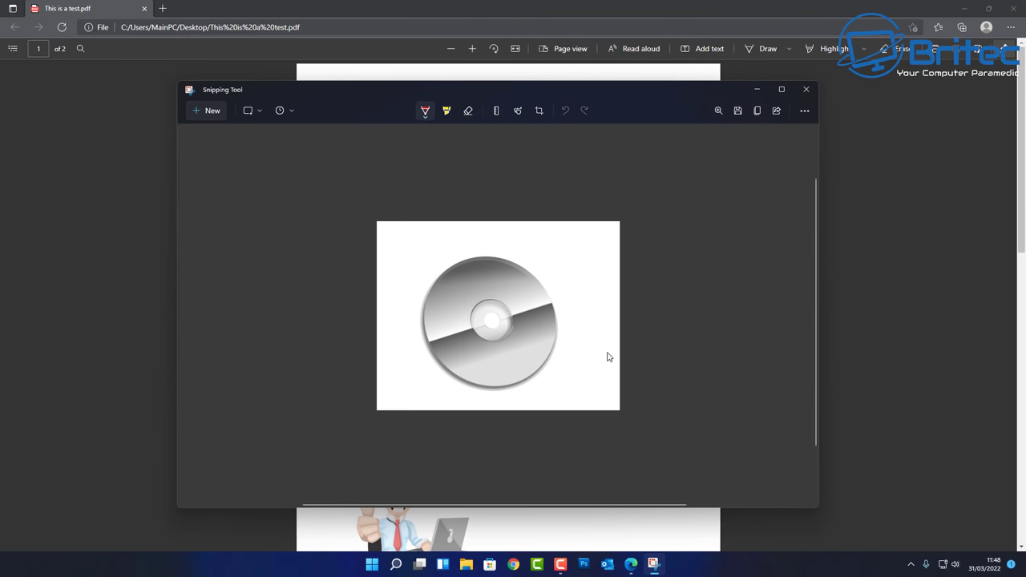
click(805, 91)
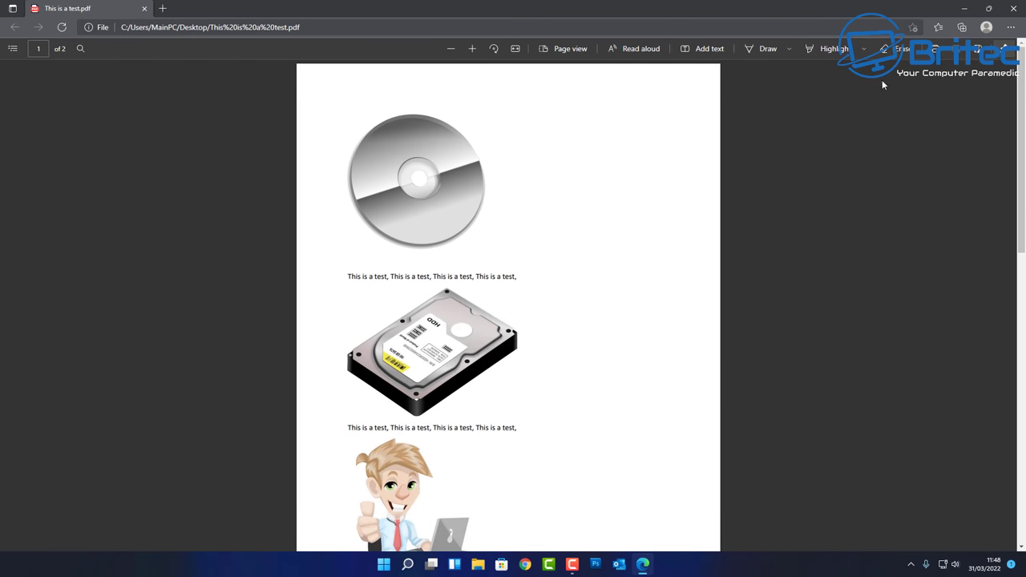
click(1014, 10)
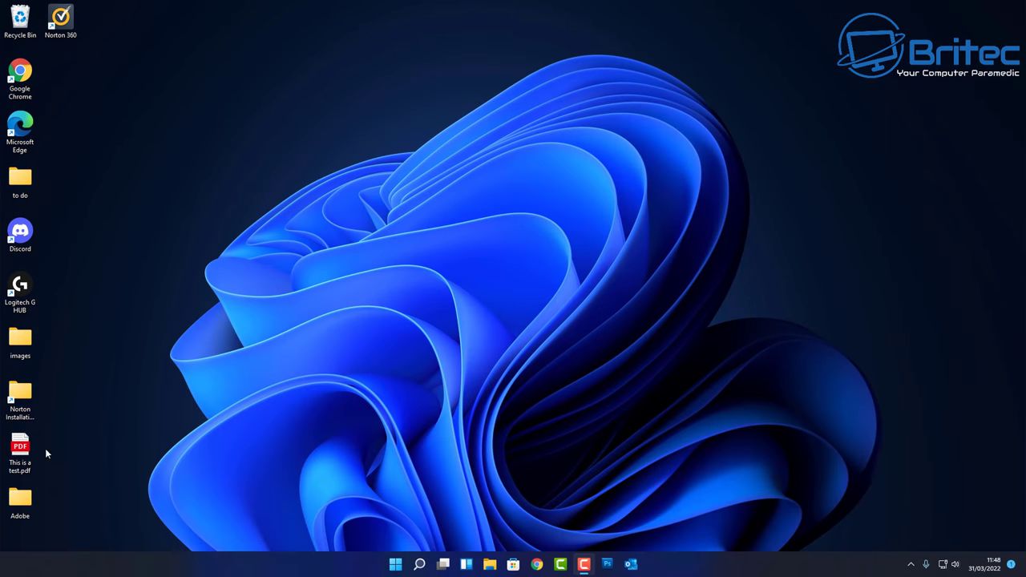
Move This is a test.pdf to the middle of the desktop and open it with Word, accepting conversion to an editable document
drag(20, 446, 466, 238)
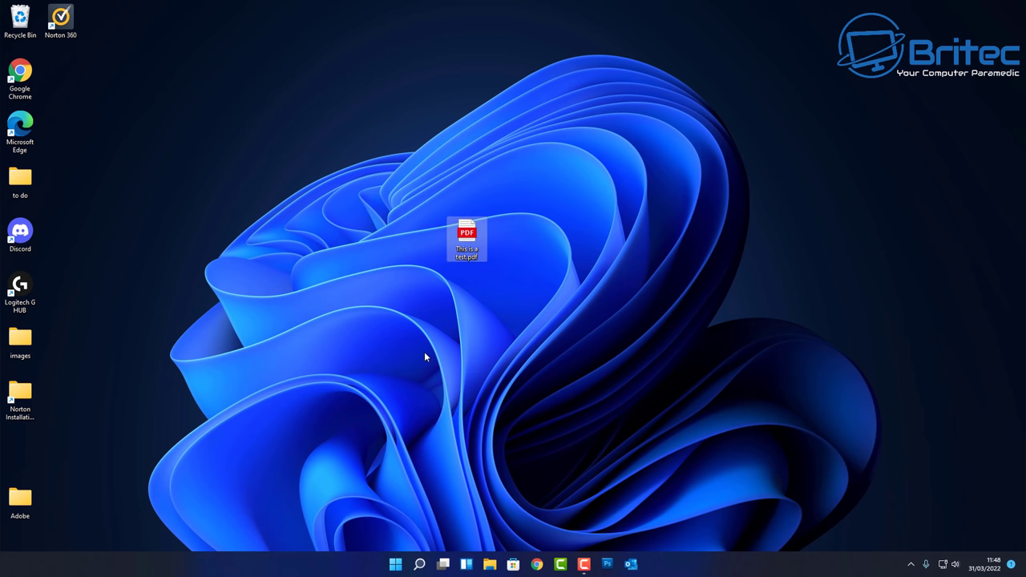
right_click(469, 236)
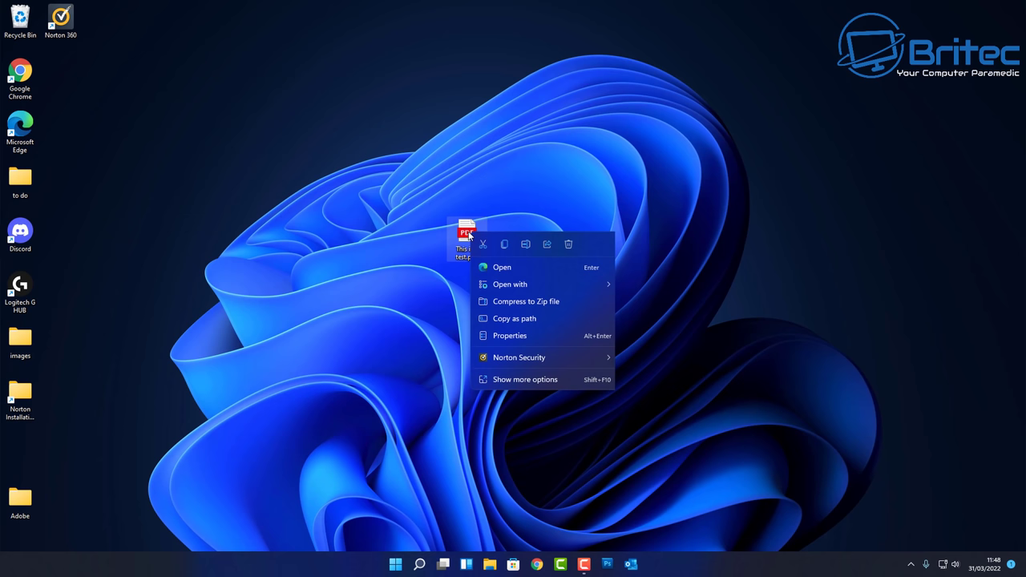
mouse_move(528, 293)
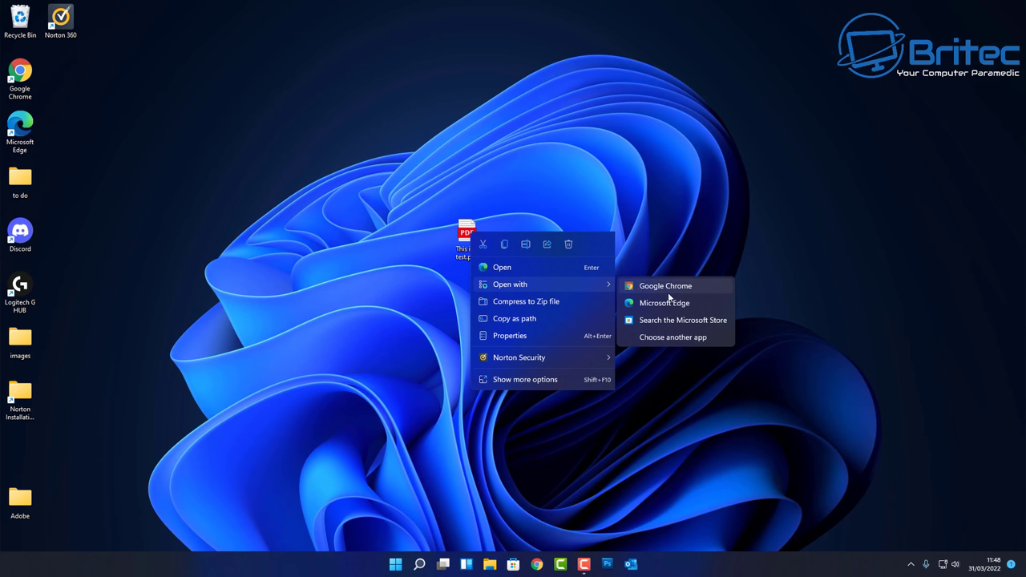
click(672, 338)
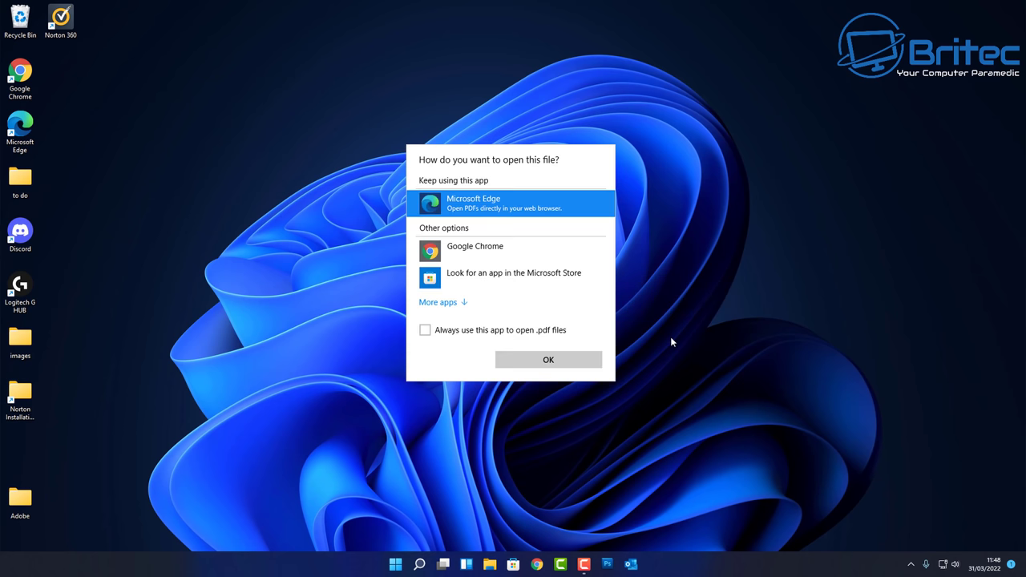
click(441, 304)
scroll(470, 305, down, 3)
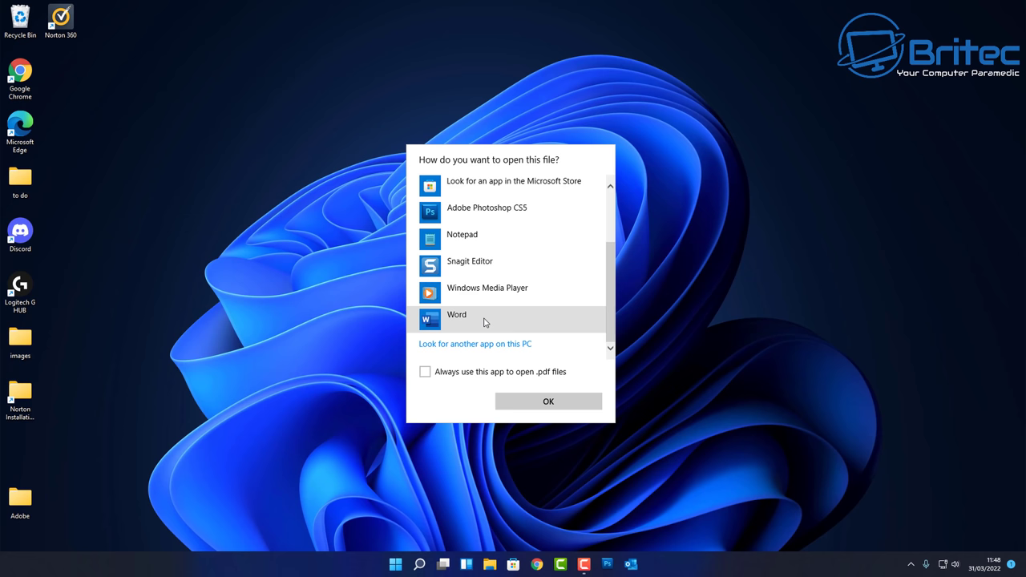
double_click(483, 322)
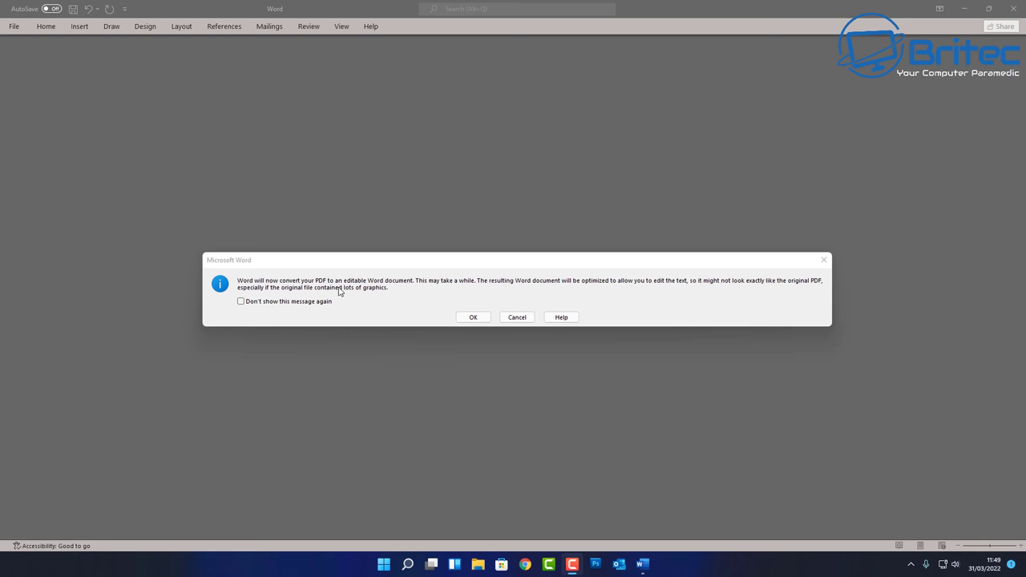
click(473, 318)
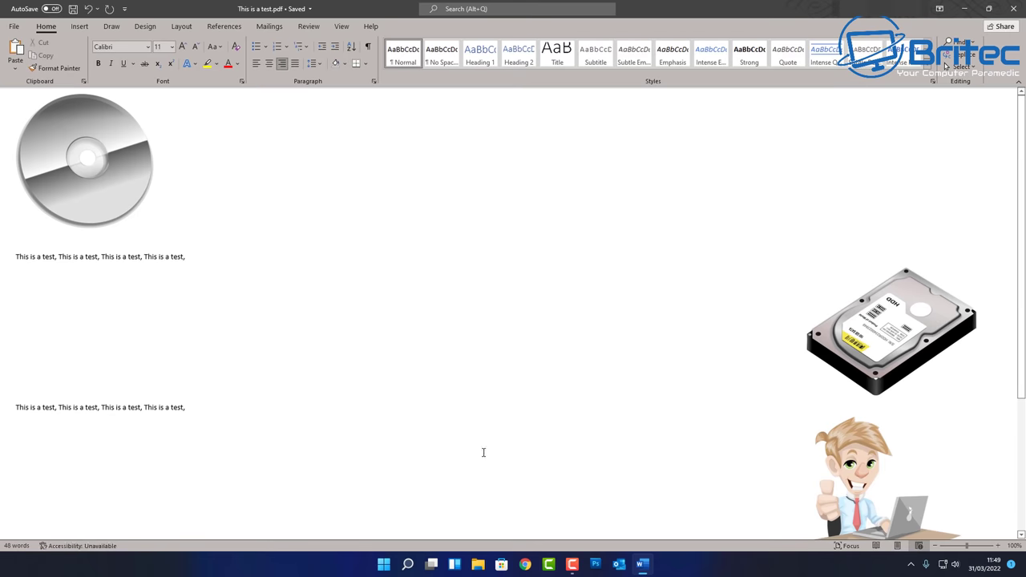
Look through the converted document and select the hard drive picture and the disc picture in turn
scroll(573, 457, down, 5)
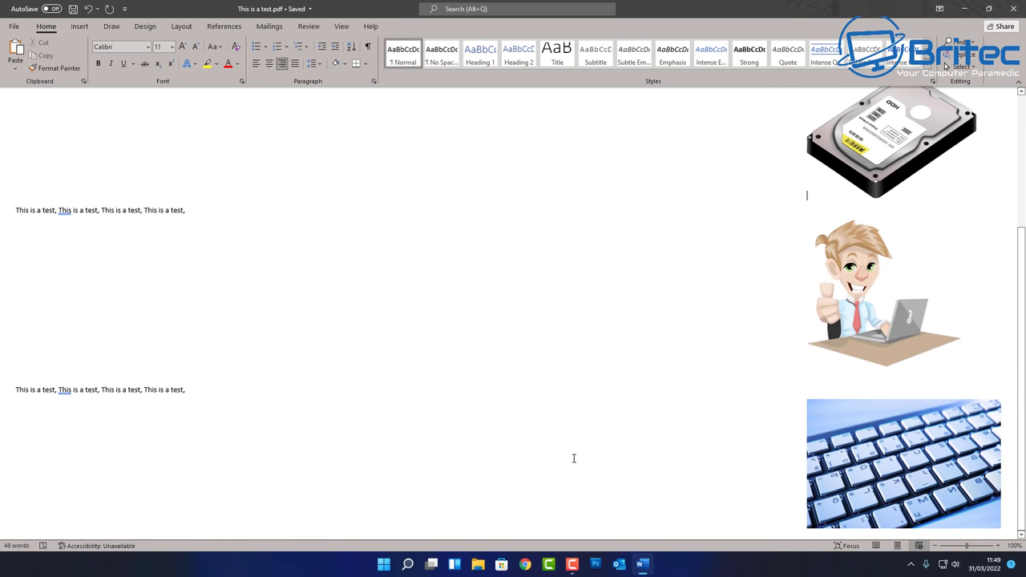
scroll(574, 458, up, 5)
scroll(573, 457, down, 5)
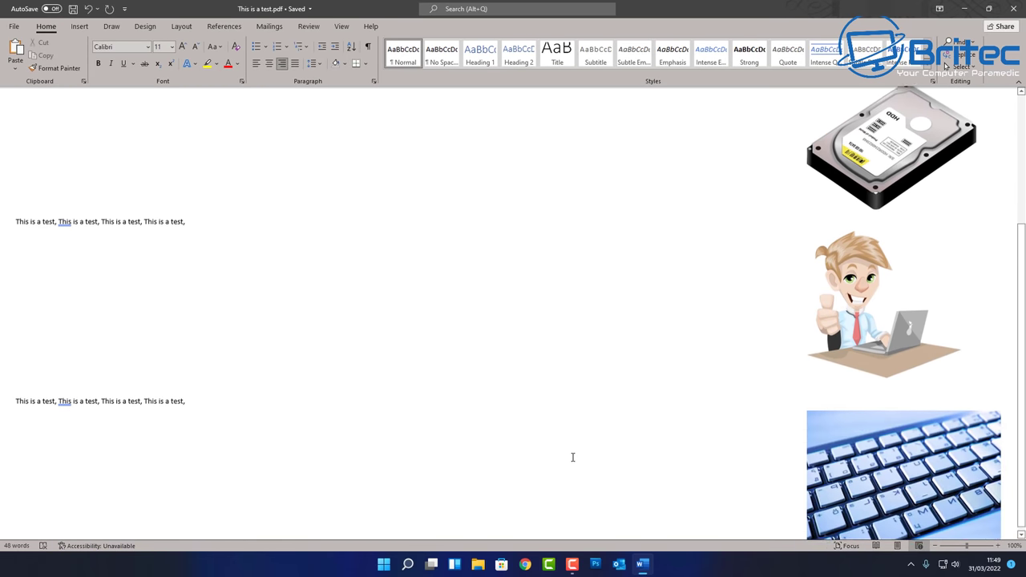
scroll(572, 457, down, 1)
scroll(573, 457, up, 3)
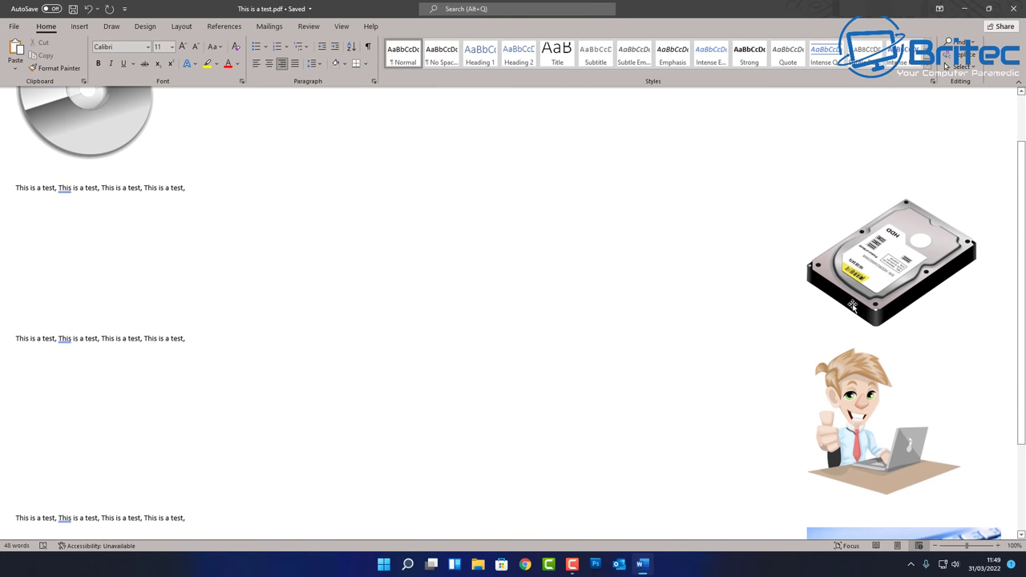
click(883, 274)
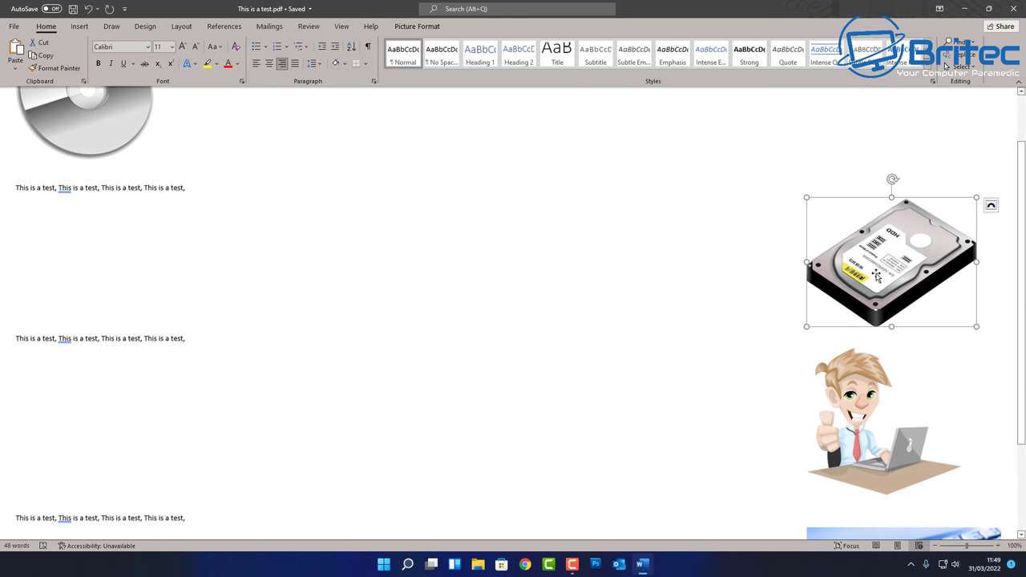
click(90, 138)
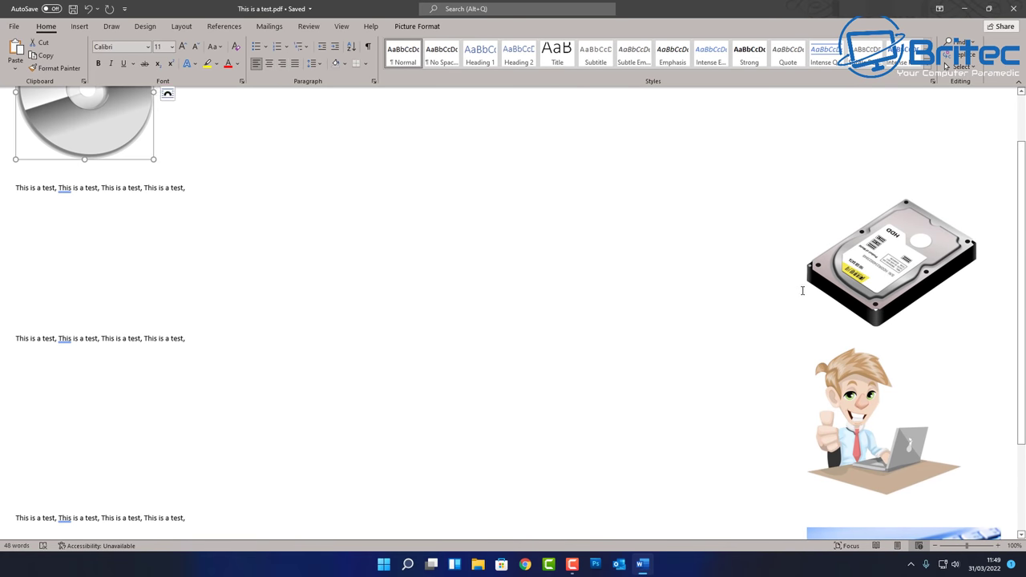
Save the picture of the cartoon man with a laptop as Picture1.png in the Pictures folder
click(879, 278)
click(867, 413)
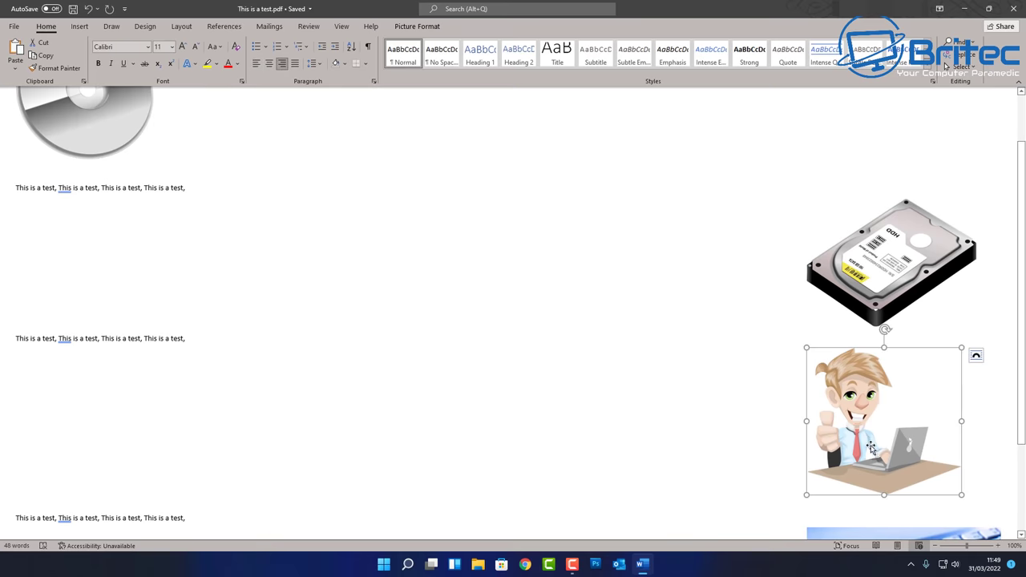
scroll(865, 329, down, 3)
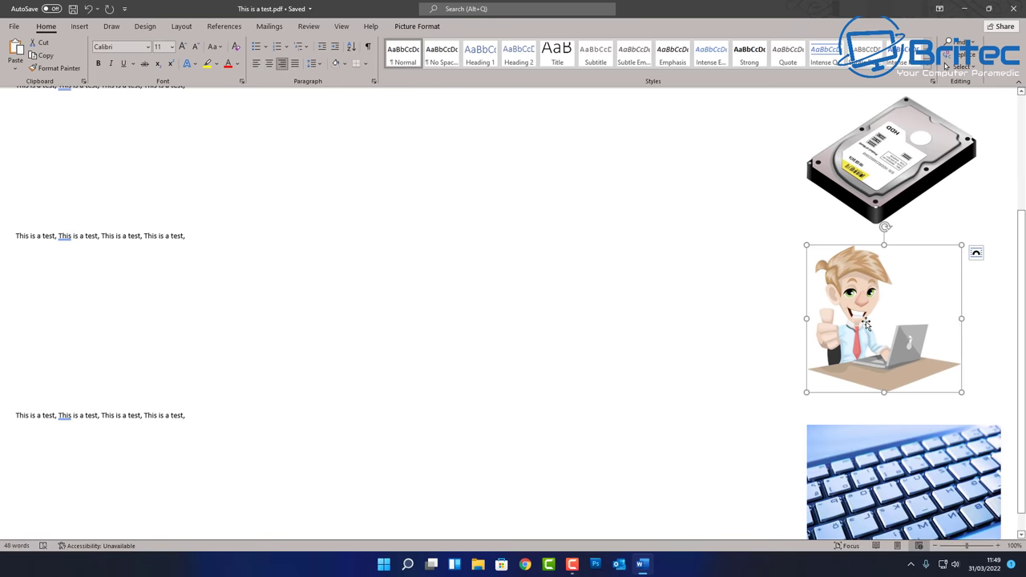
click(748, 325)
click(825, 327)
right_click(858, 309)
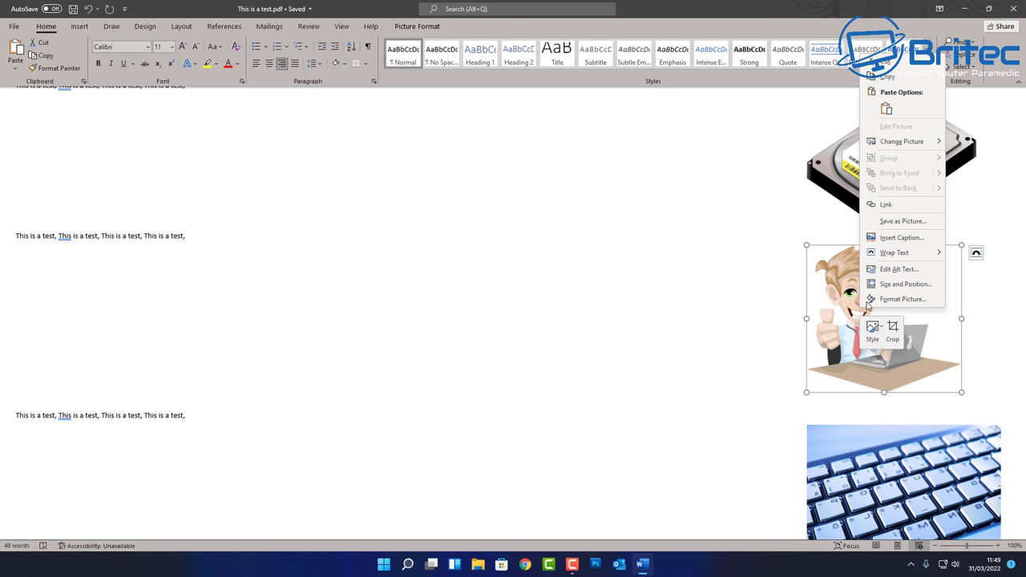
click(904, 227)
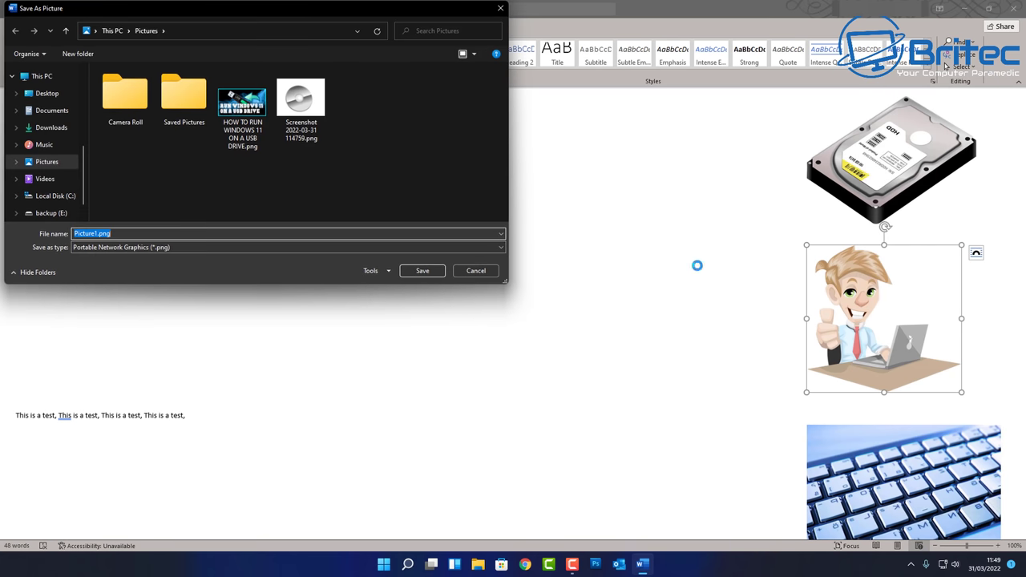
drag(349, 18, 529, 138)
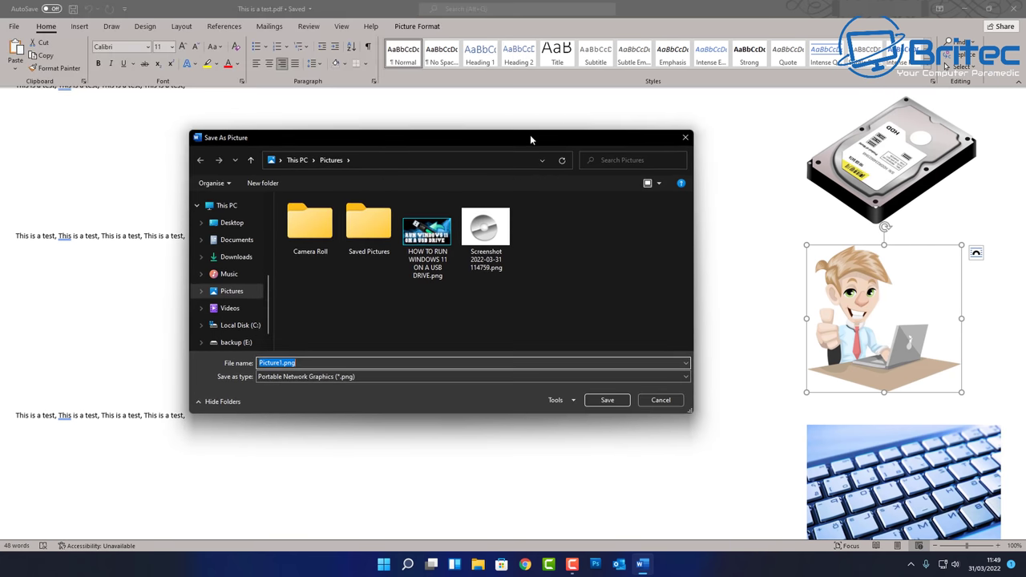
click(606, 399)
Save the hard drive picture as Picture2.png in the Pictures folder
click(854, 163)
right_click(856, 160)
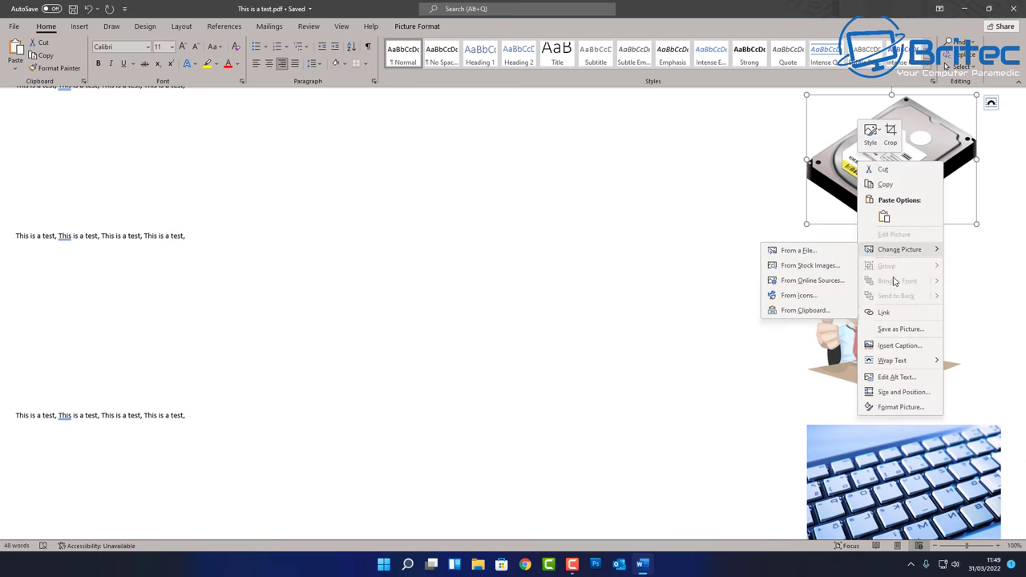
click(899, 330)
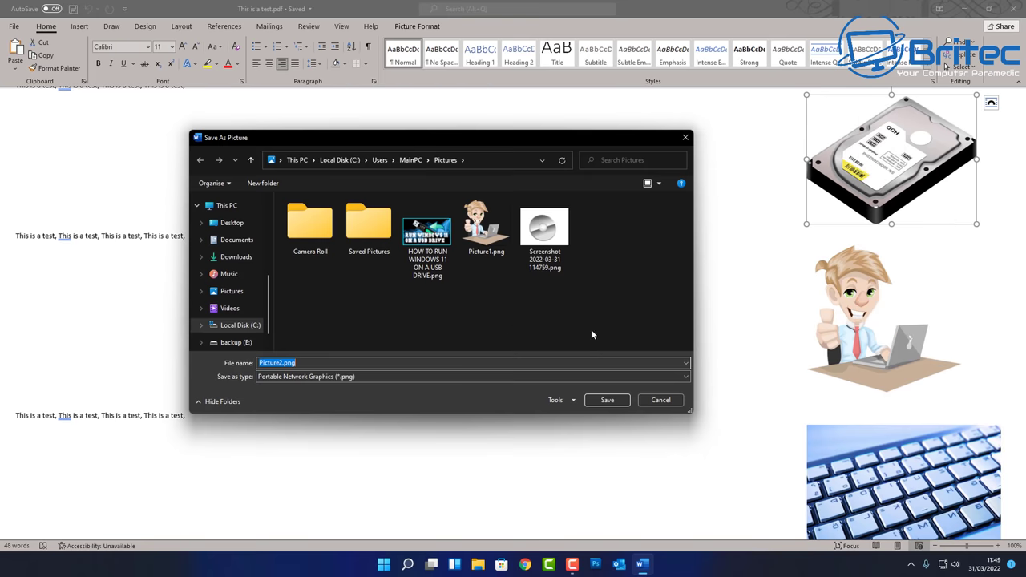
click(607, 400)
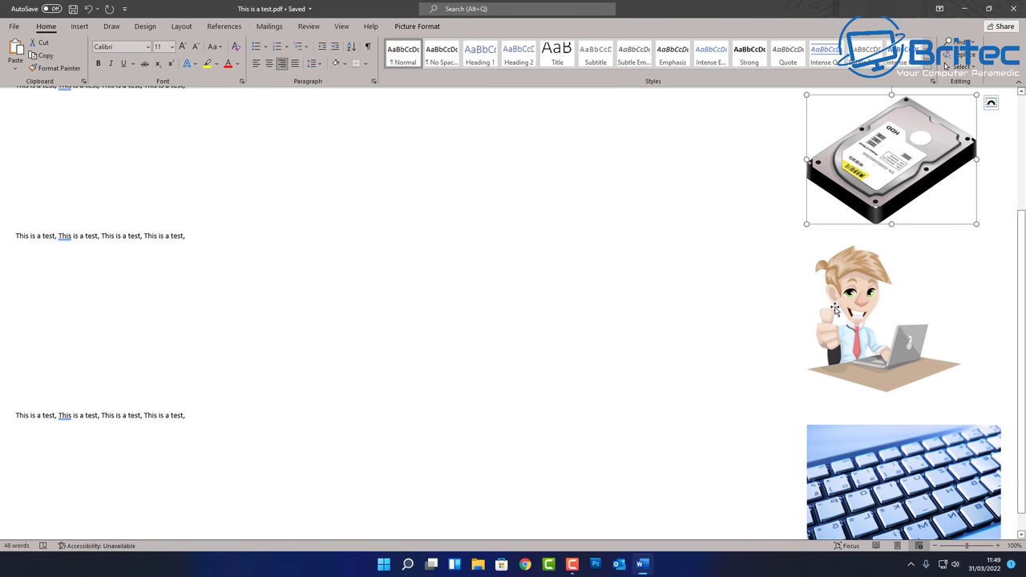
Enlarge the cartoon man picture to roughly twice its size in the document and minimise Word
click(835, 309)
drag(806, 392, 666, 436)
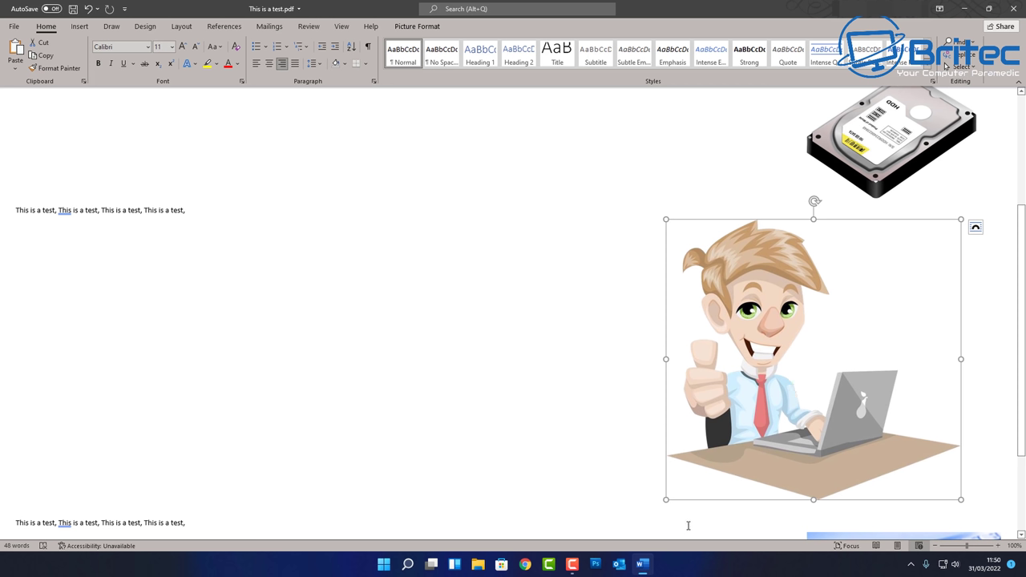
click(967, 9)
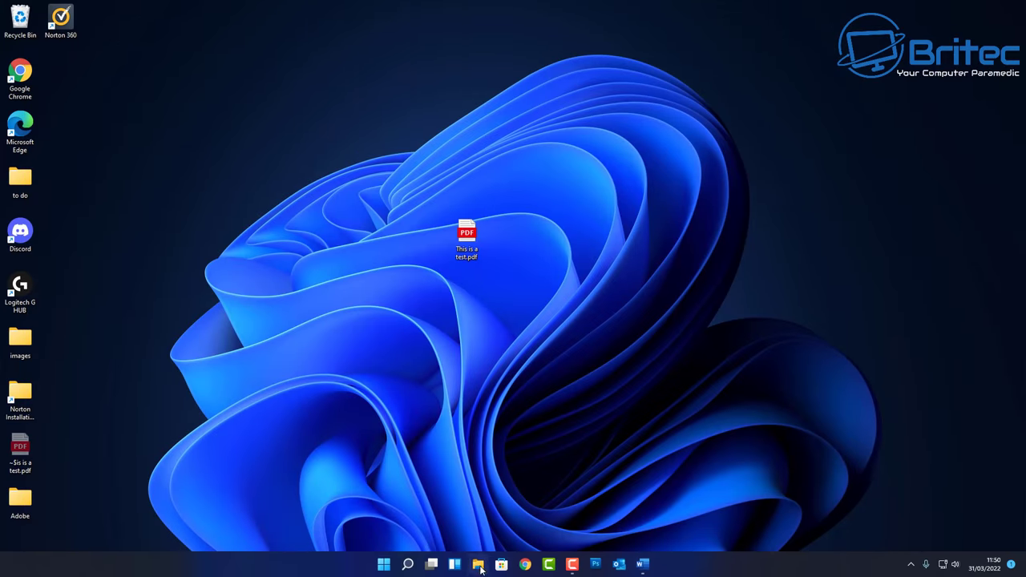
Open the Pictures folder in File Explorer and check the saved files Picture1.png and Picture2.png
click(478, 565)
click(457, 278)
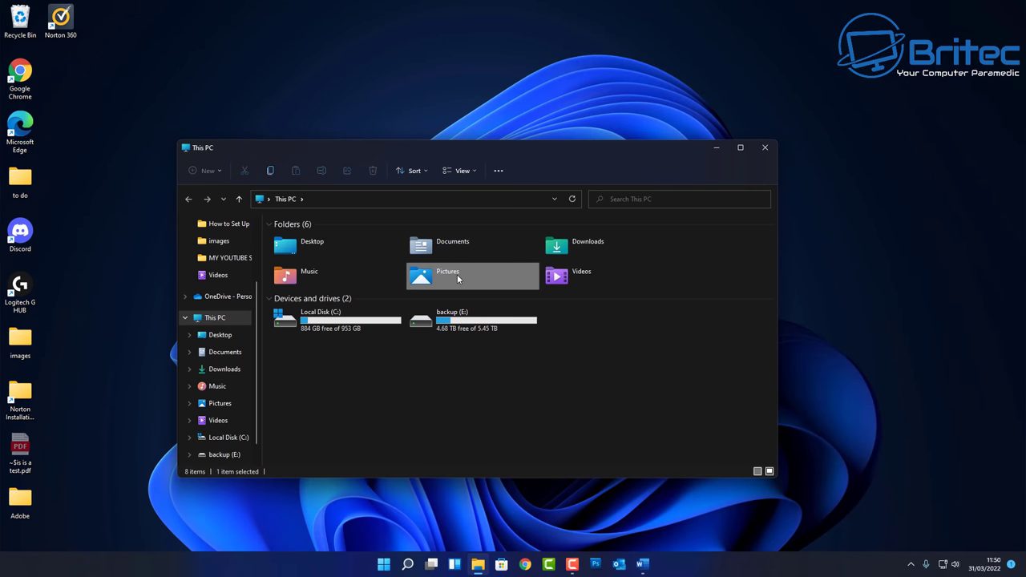
double_click(457, 278)
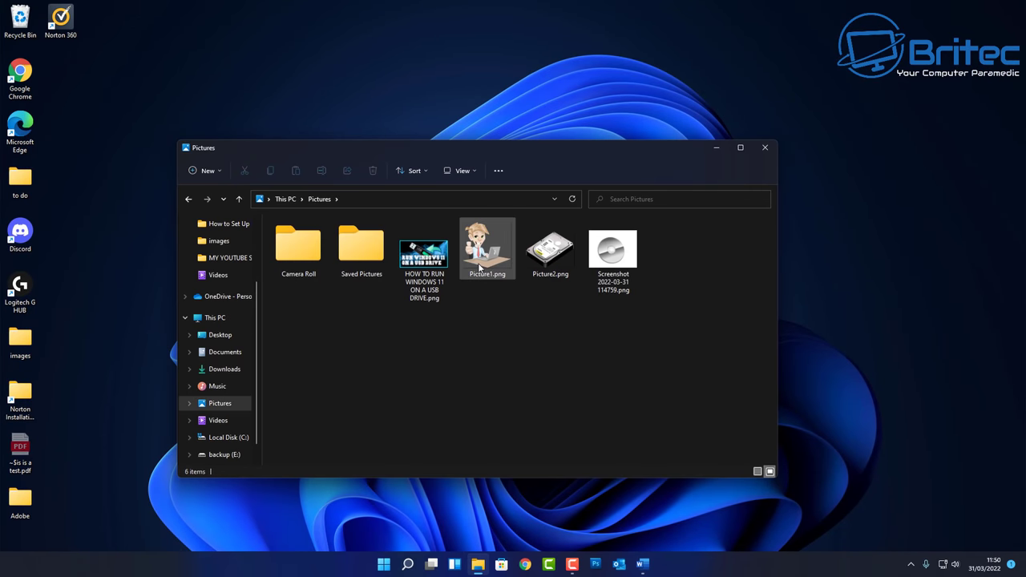
click(547, 255)
click(486, 260)
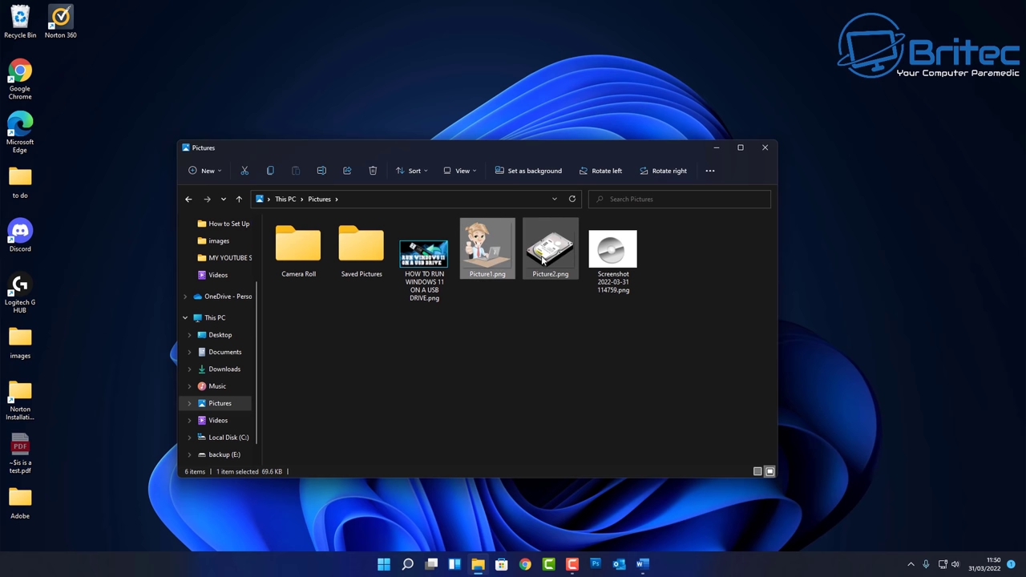
click(543, 257)
click(489, 256)
click(545, 256)
click(498, 258)
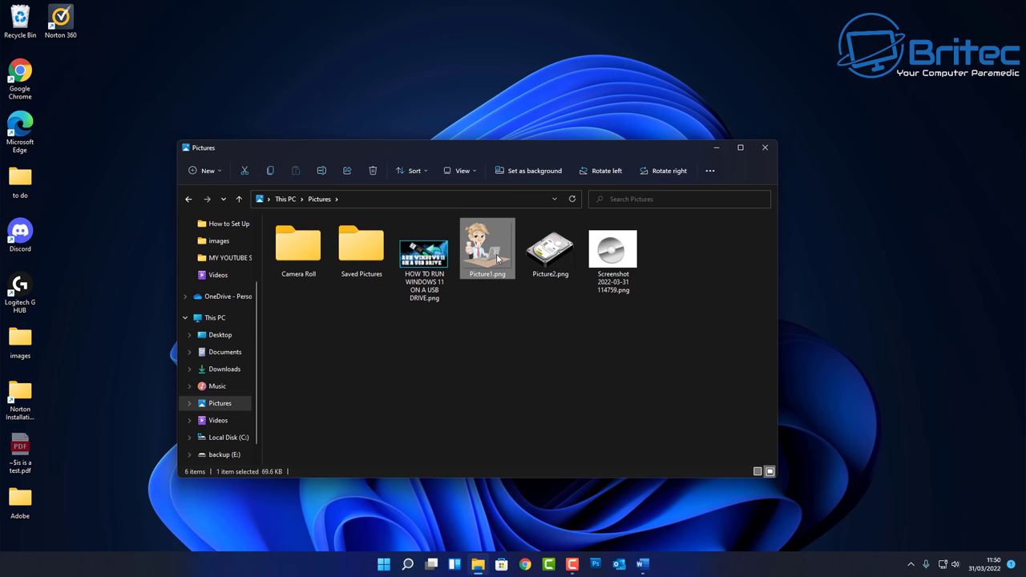
View Picture1.png in Photos, and close both the viewer and the Pictures folder
double_click(497, 258)
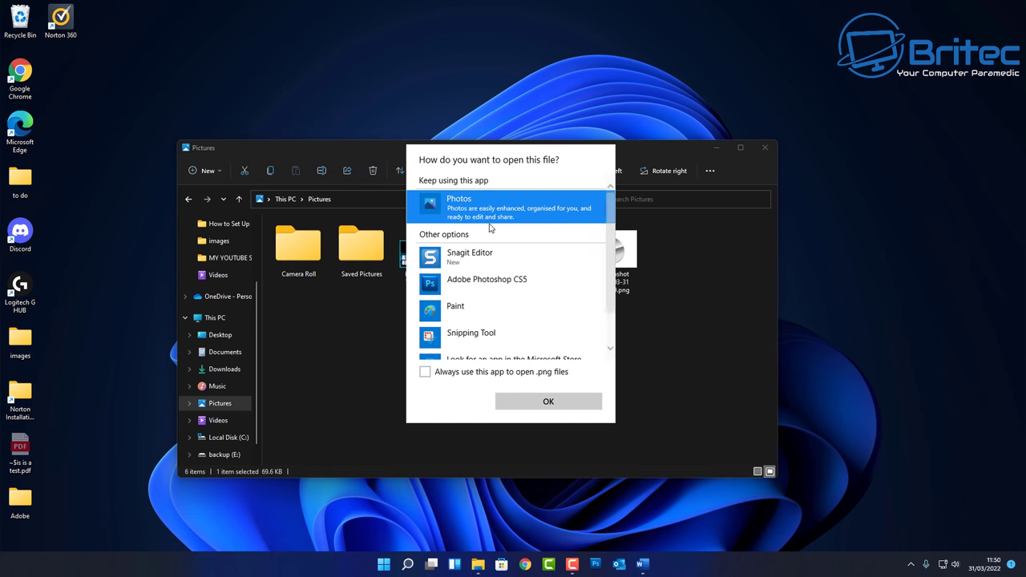
click(544, 402)
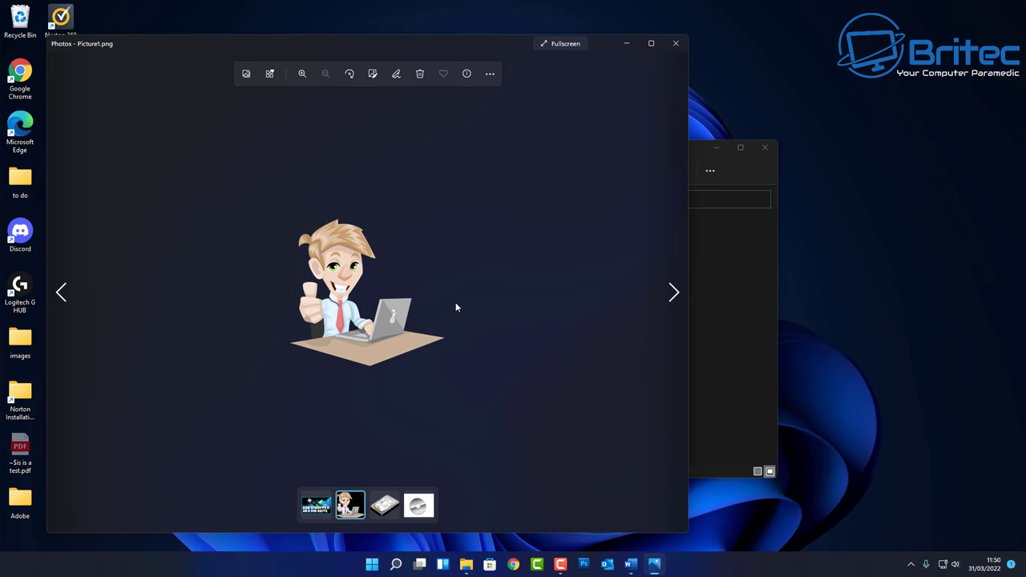
click(675, 44)
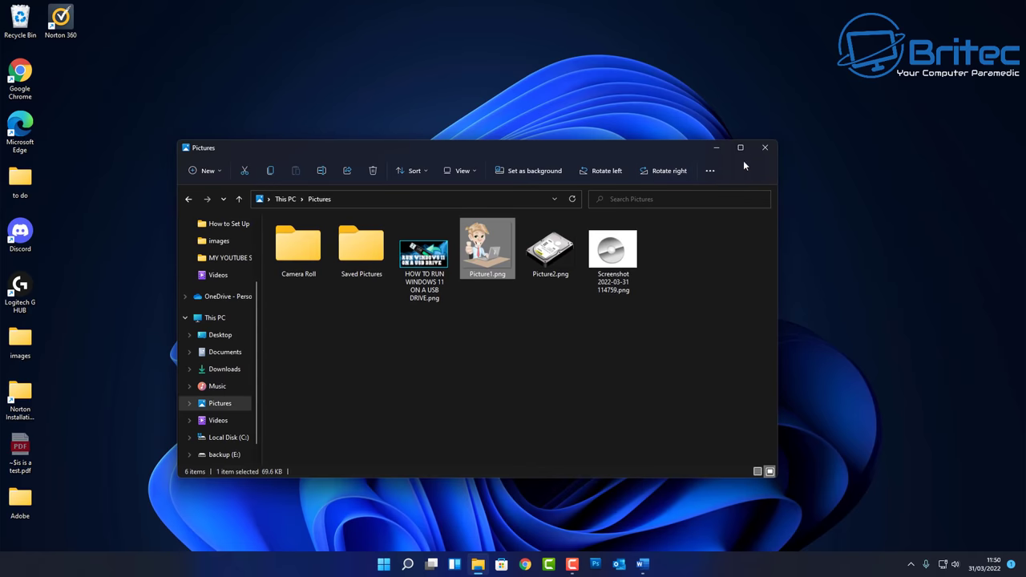
click(762, 150)
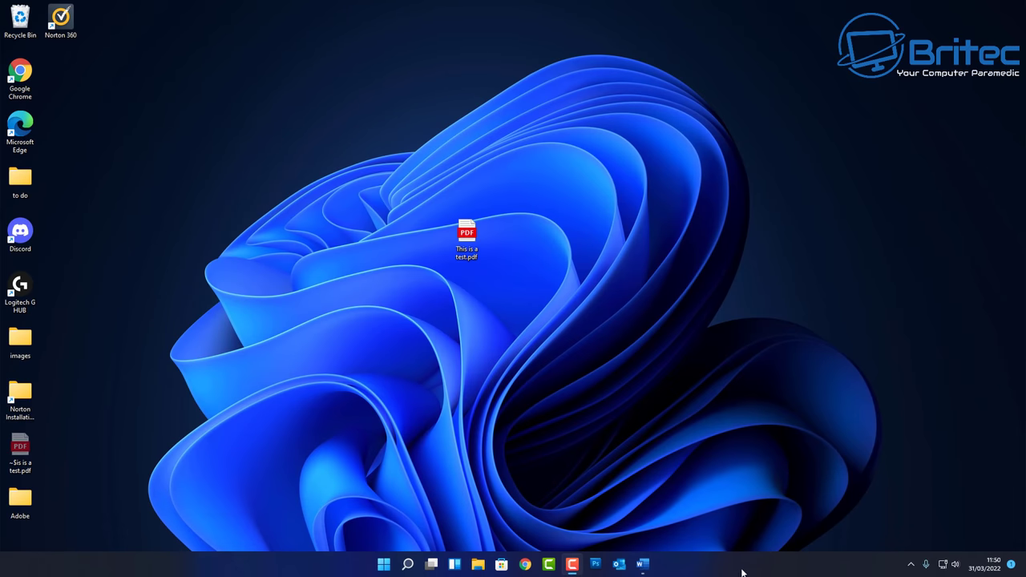
Return to Word and save the document to the Desktop as the web page This is a test.htm, with Save Thumbnail enabled
click(641, 564)
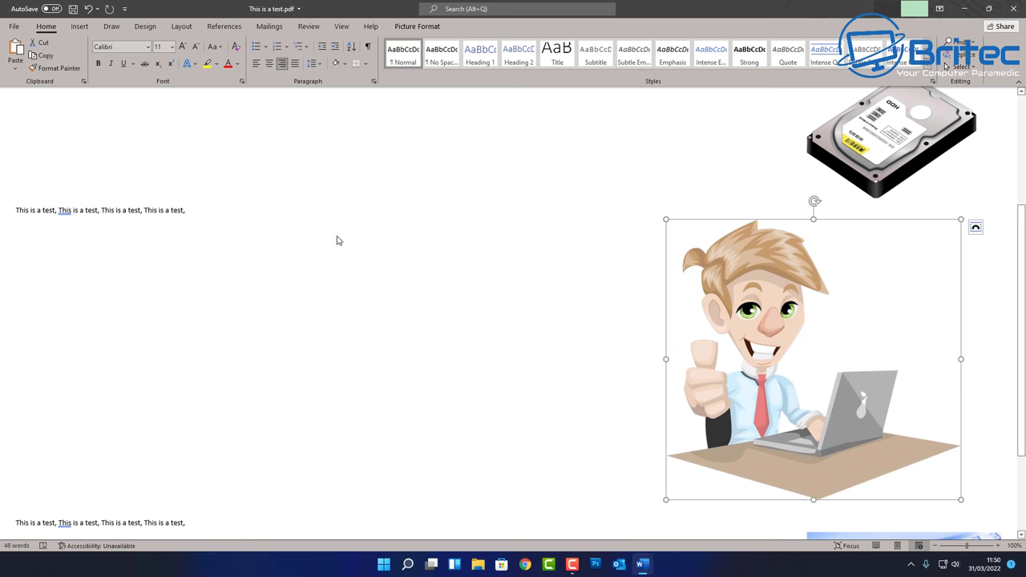
click(13, 27)
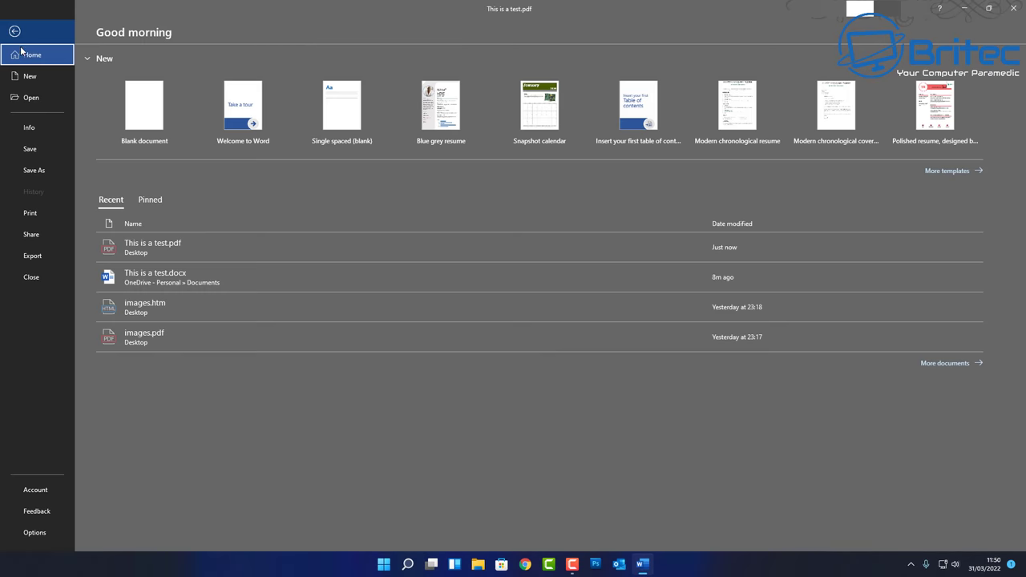
click(46, 169)
click(148, 160)
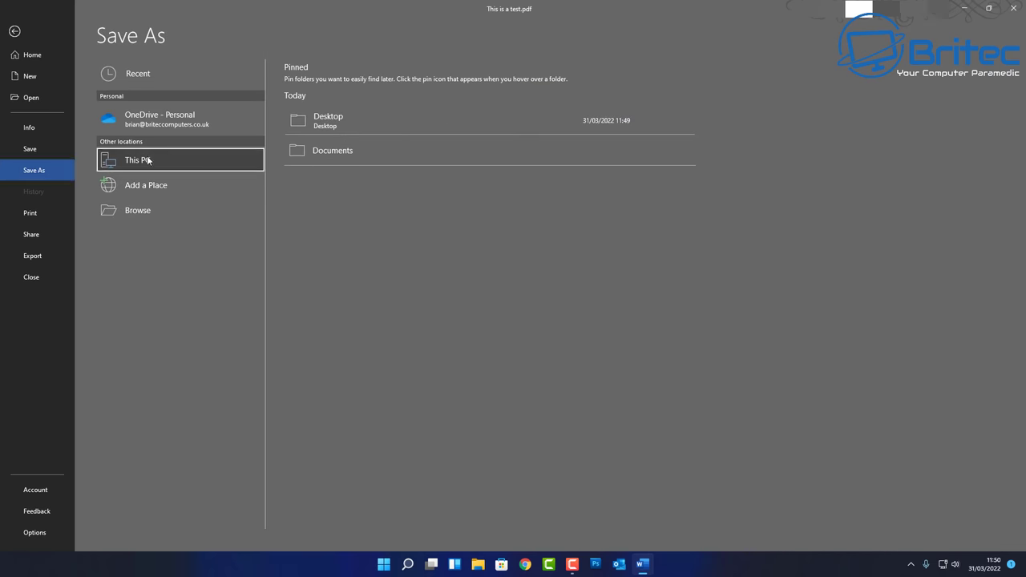
click(339, 121)
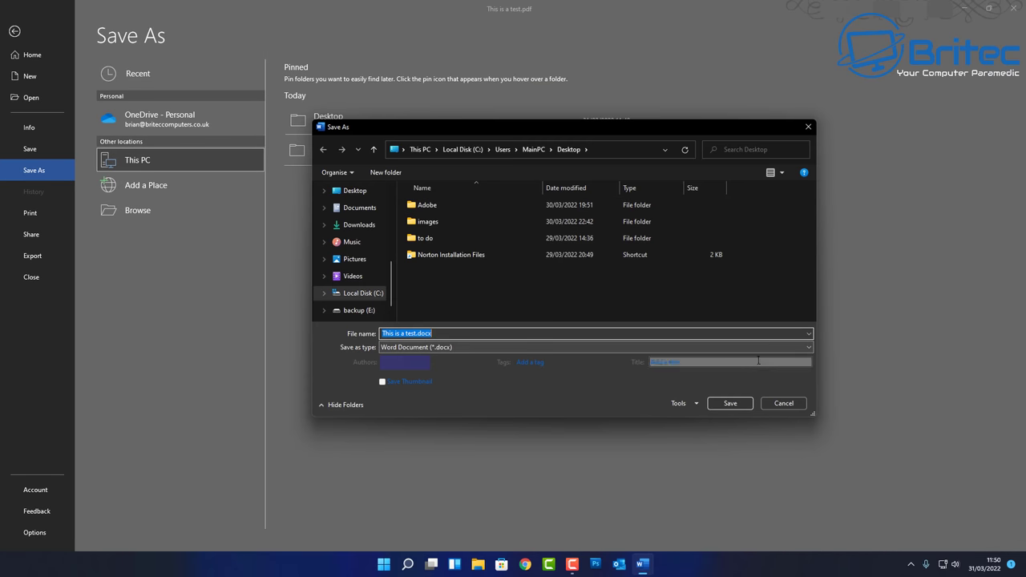
click(814, 347)
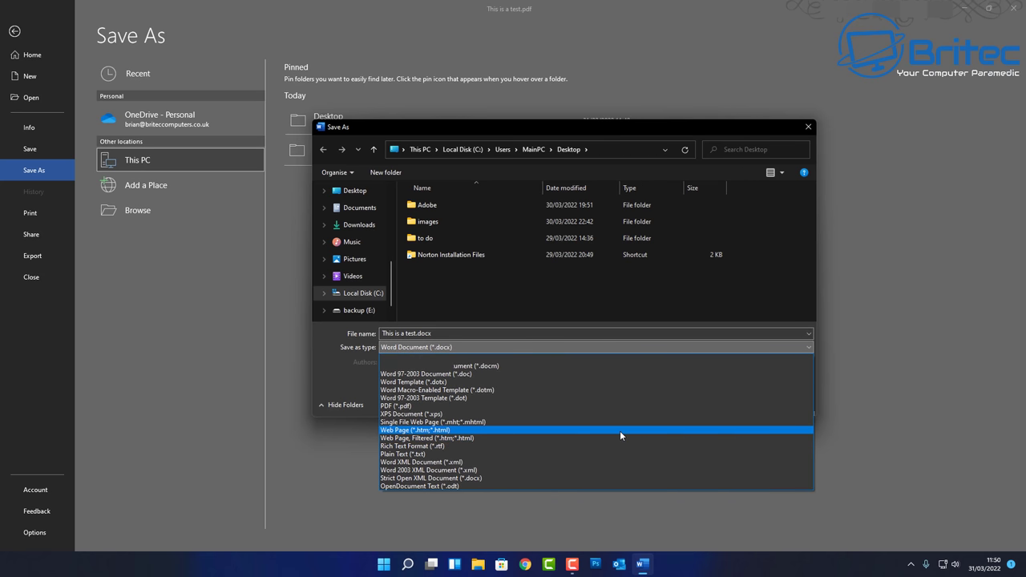
click(619, 430)
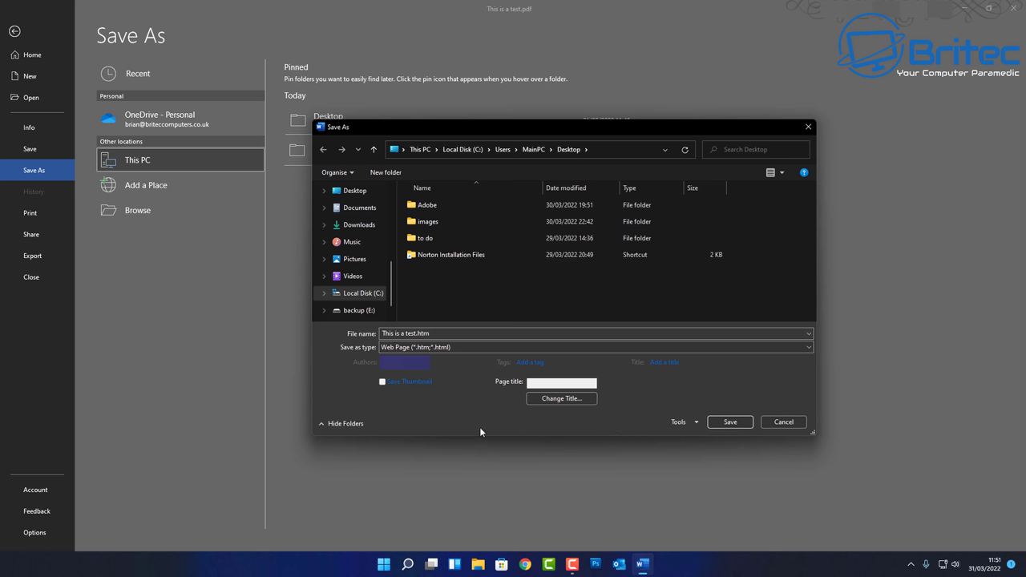
click(383, 382)
click(730, 423)
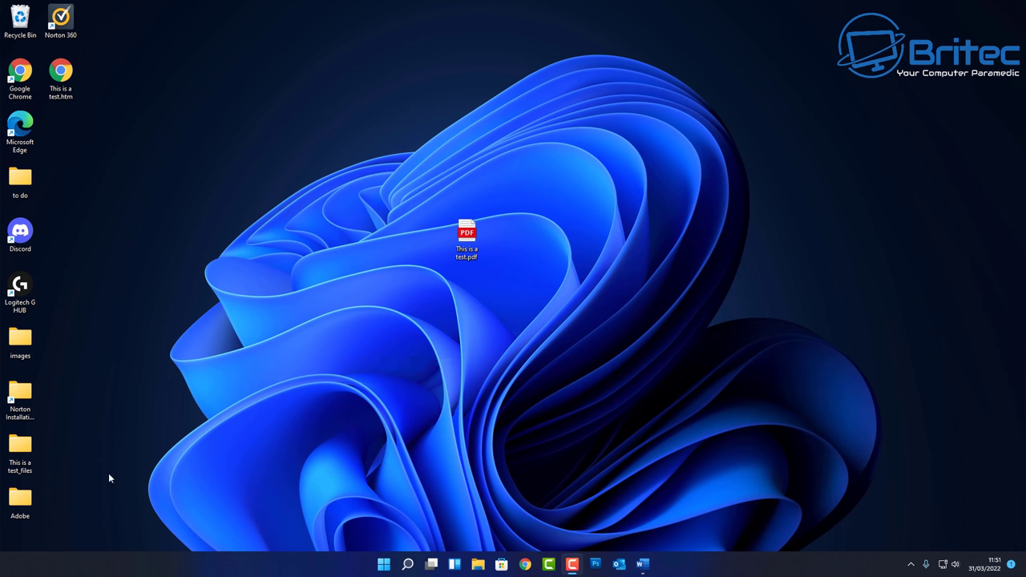
Move the This is a test_files folder and This is a test.htm beside the PDF on the desktop and open the folder
drag(23, 453, 396, 244)
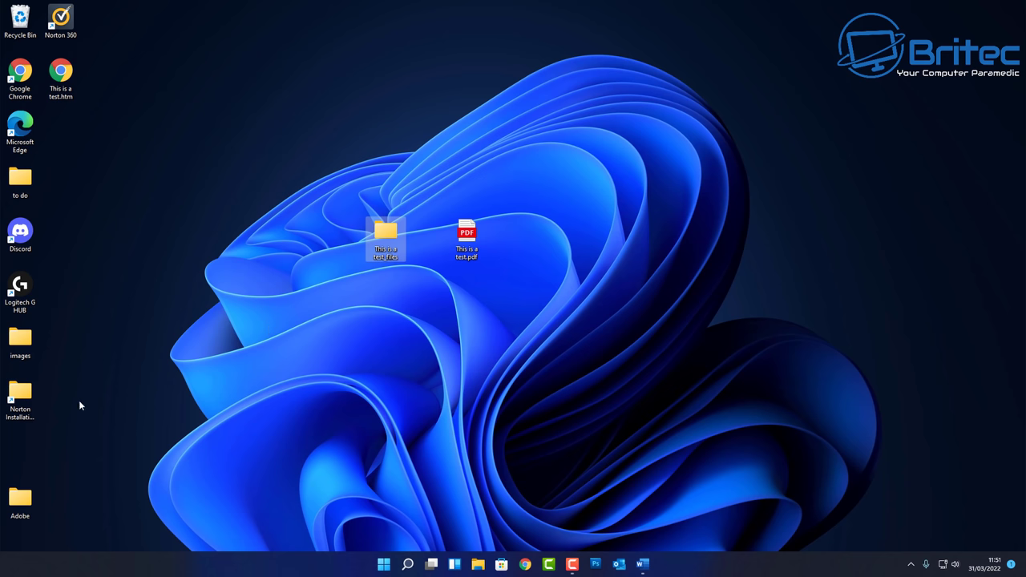
drag(60, 76, 386, 290)
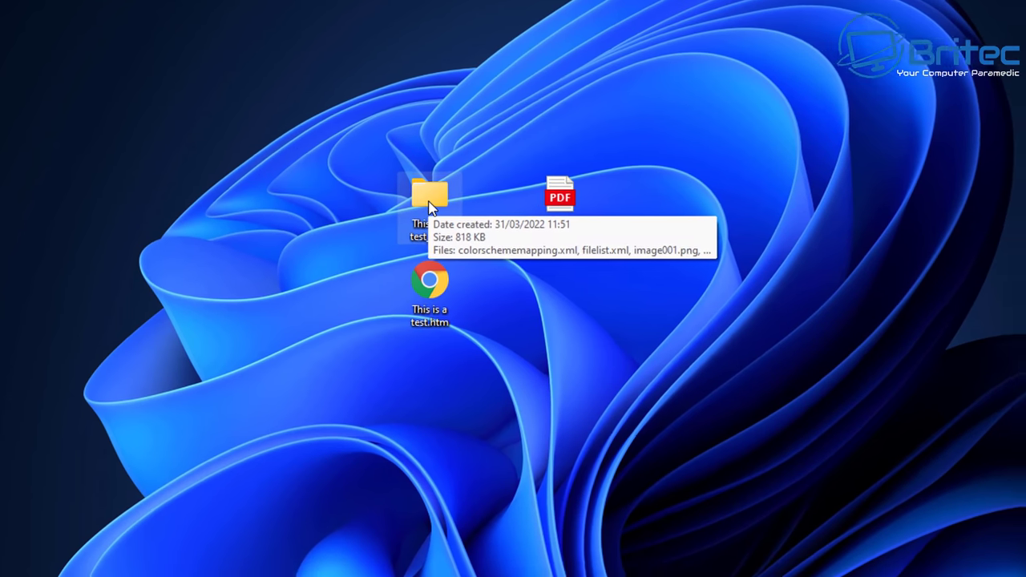
double_click(440, 210)
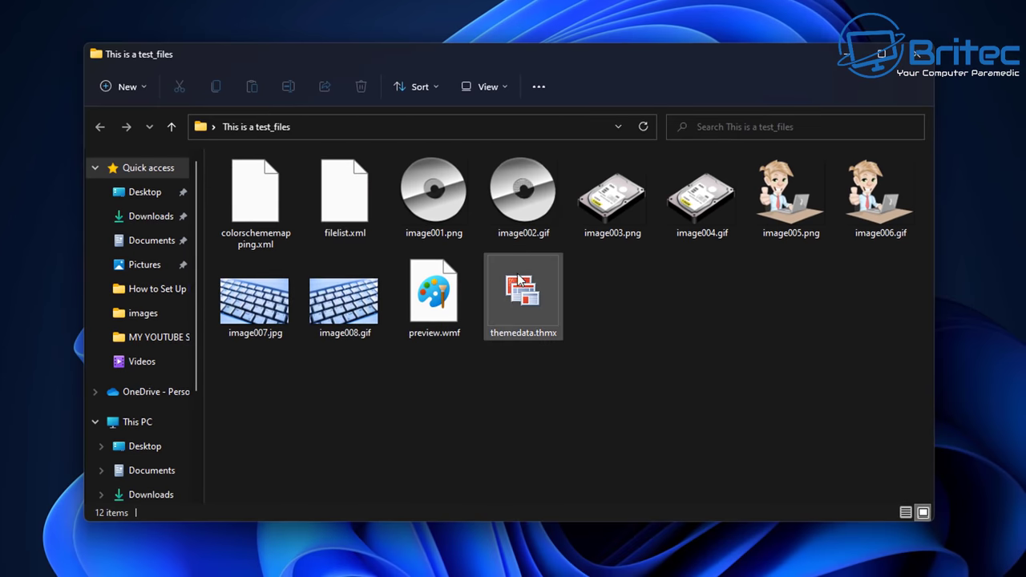
View the extracted images image001.png, image005.png and image007.jpg in turn, closing the viewer after each
click(537, 205)
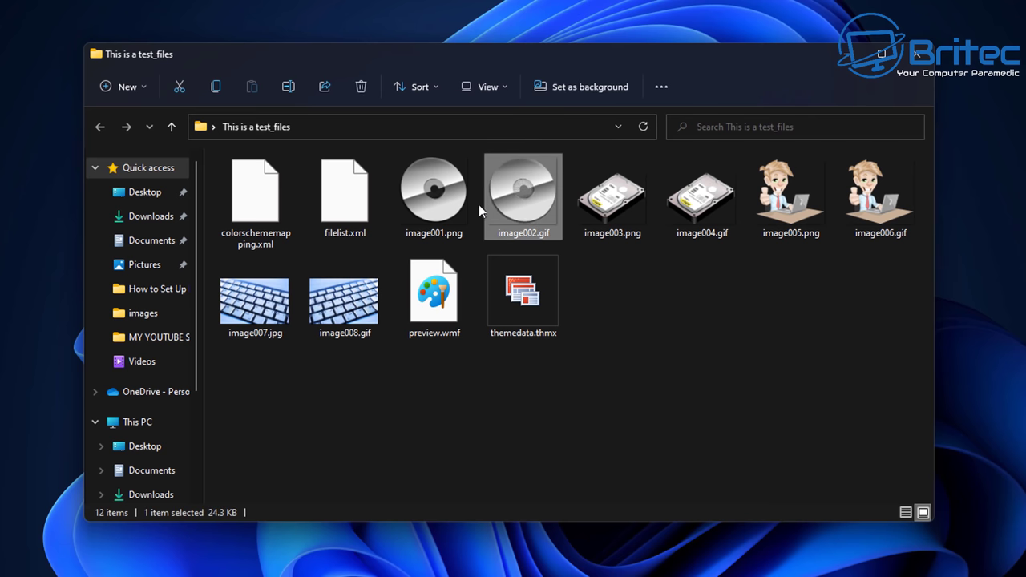
click(430, 210)
double_click(431, 210)
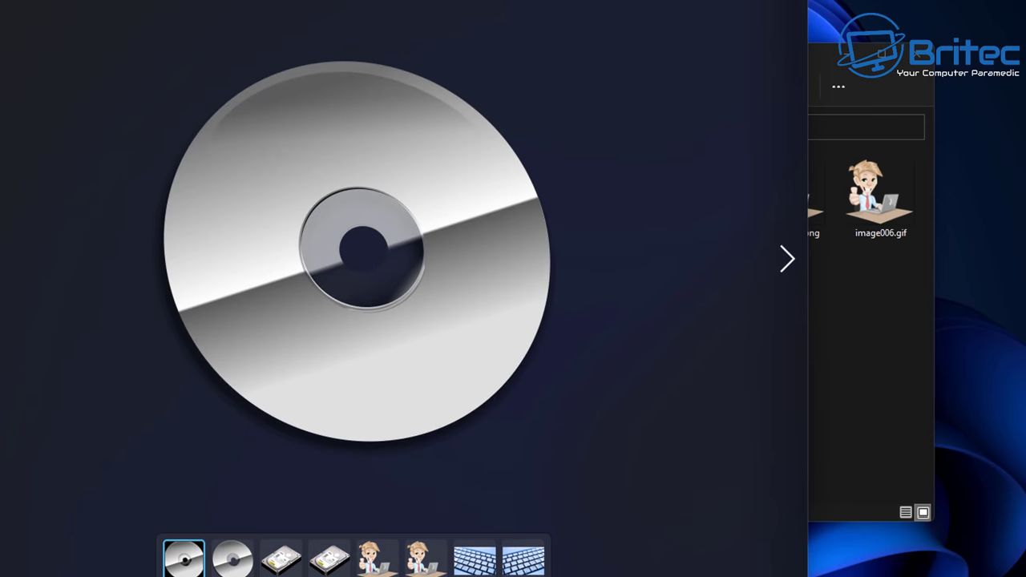
key(alt+F4)
double_click(797, 201)
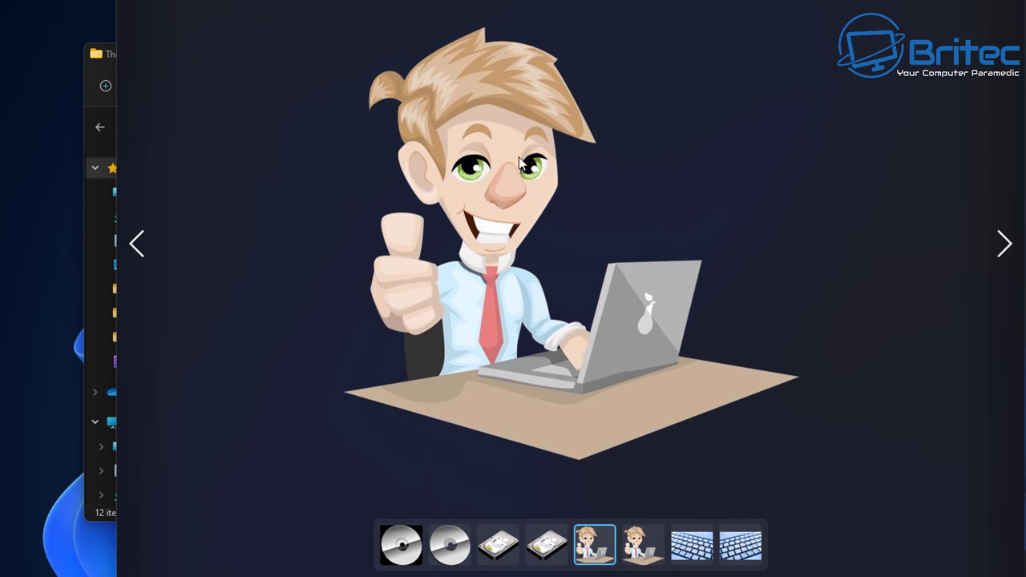
key(alt+F4)
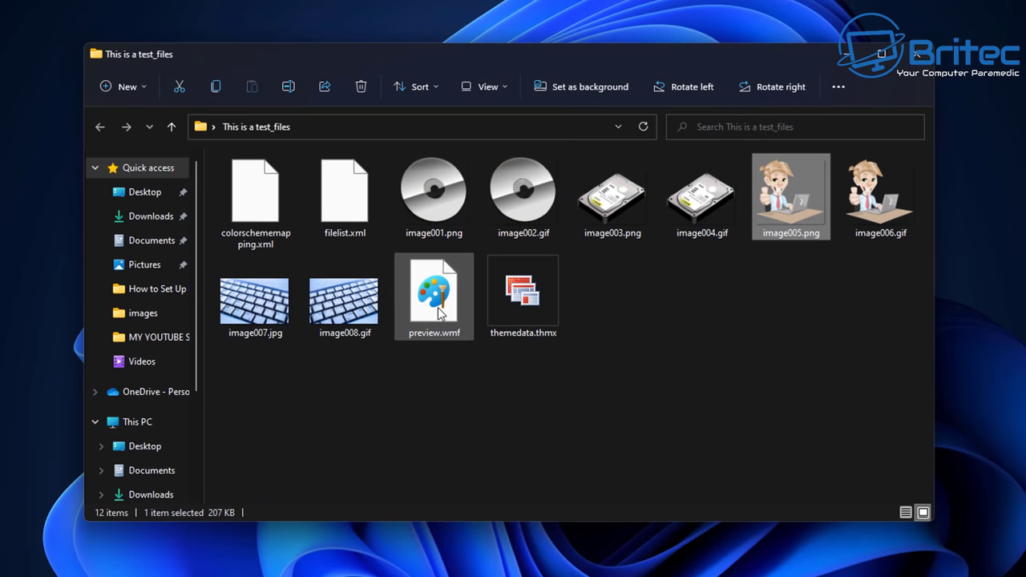
double_click(255, 297)
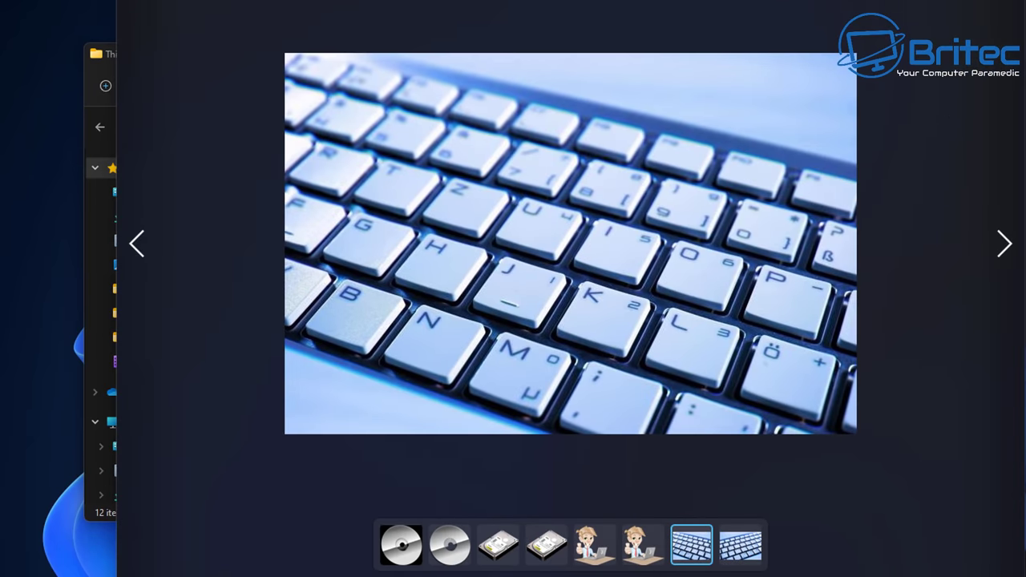
key(Escape)
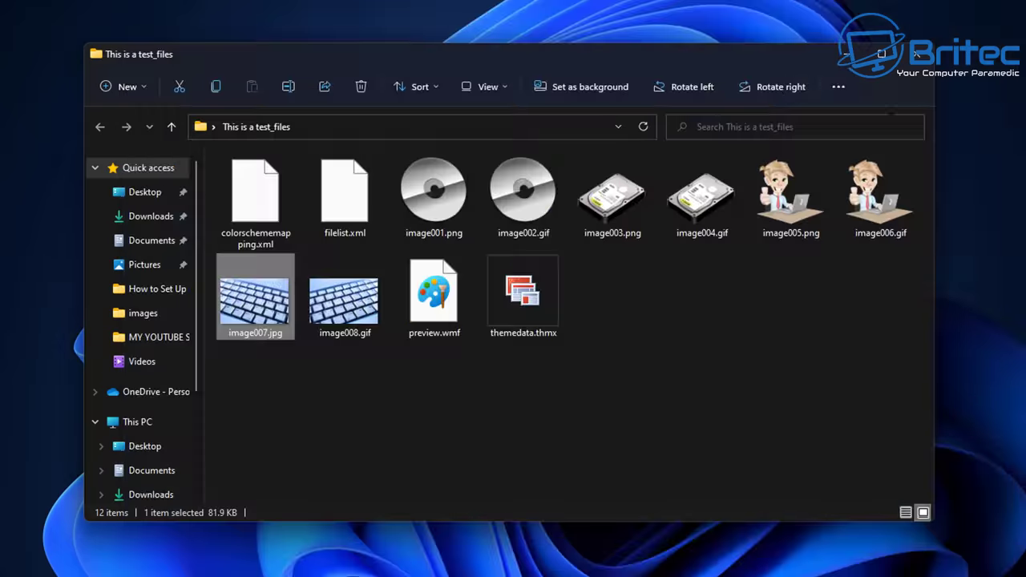
drag(692, 57, 717, 47)
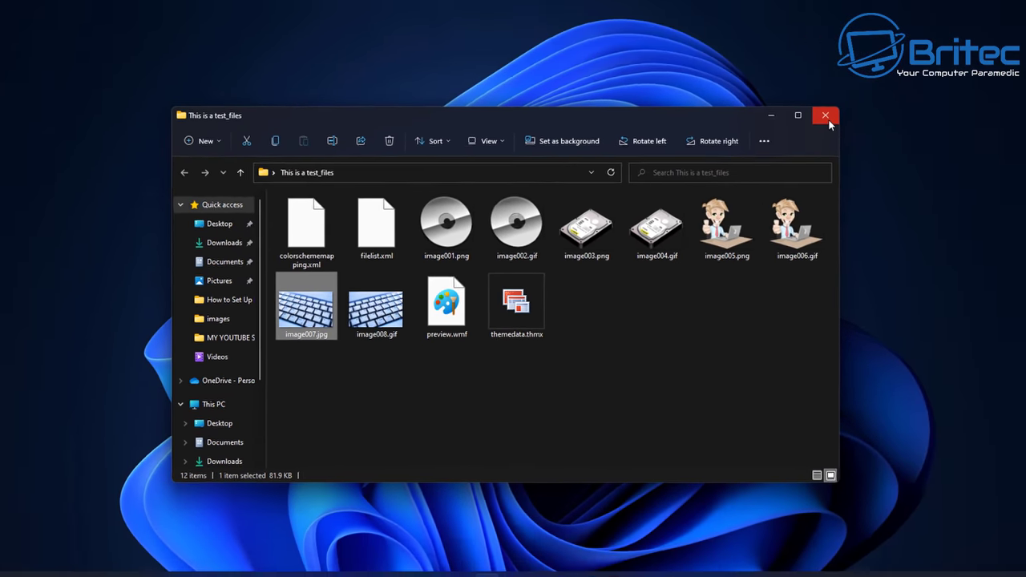
Close the This is a test_files folder and start extracting This is a test.pdf on the ExtractPDF.com website
click(781, 149)
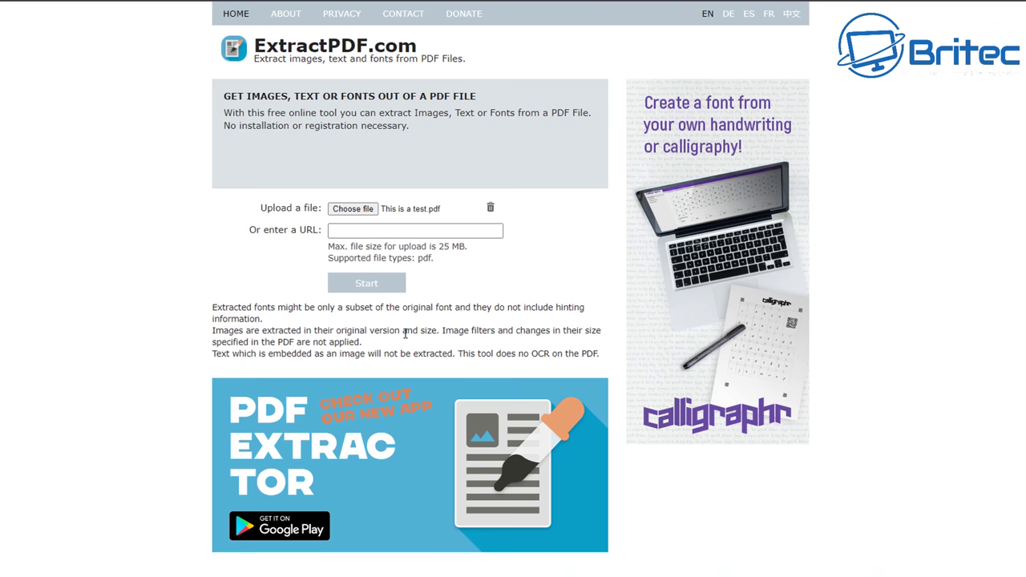
click(351, 230)
click(361, 283)
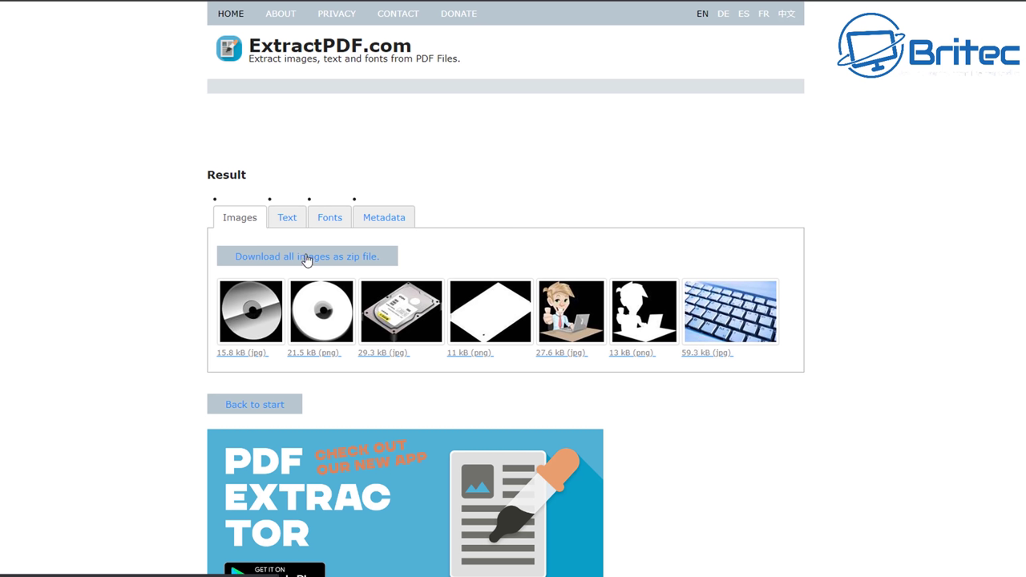
Download all extracted images as a zip file and copy all of its image files to the desktop
click(306, 258)
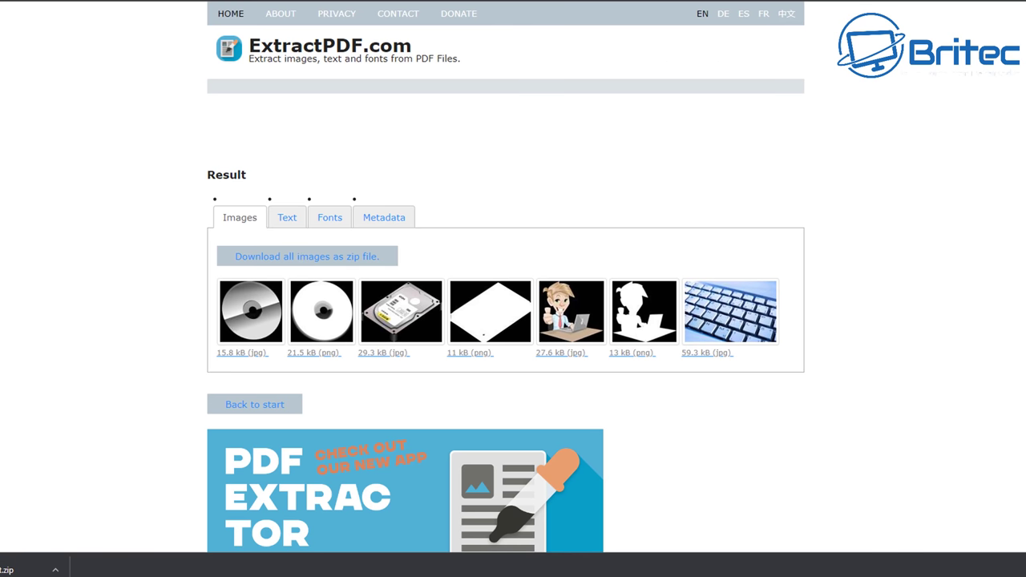
click(32, 568)
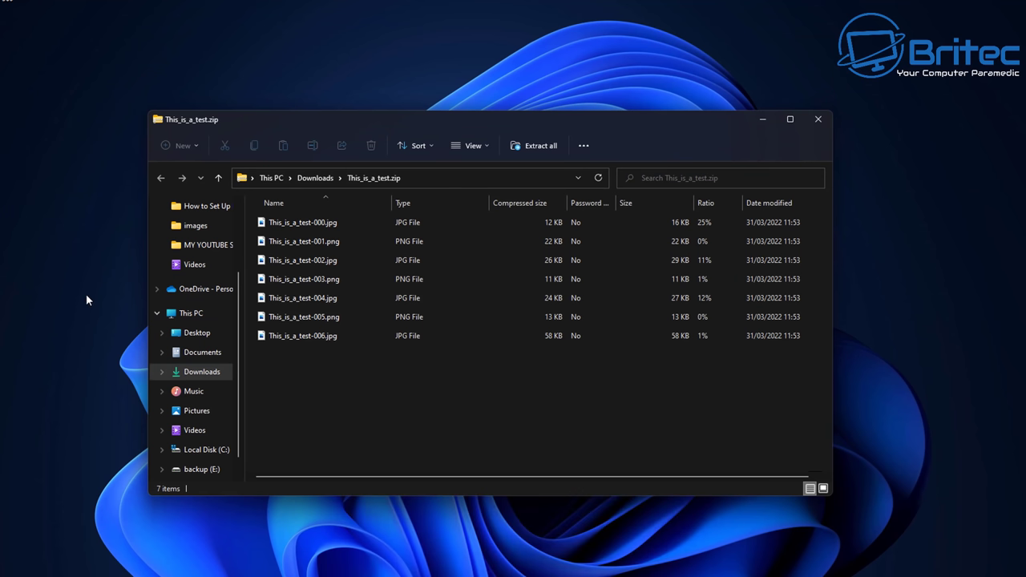
drag(309, 366, 256, 201)
drag(282, 254, 433, 54)
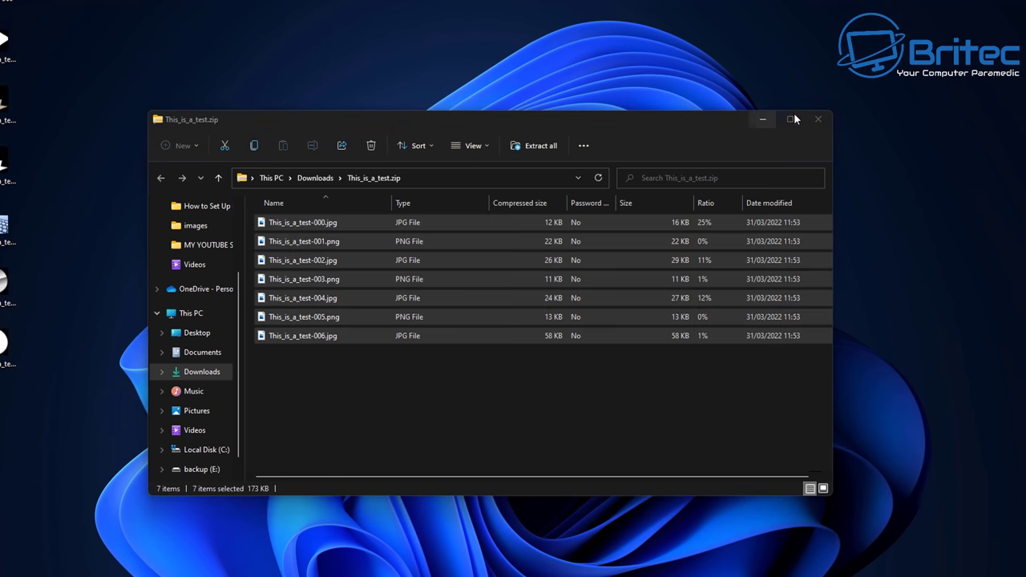
click(818, 120)
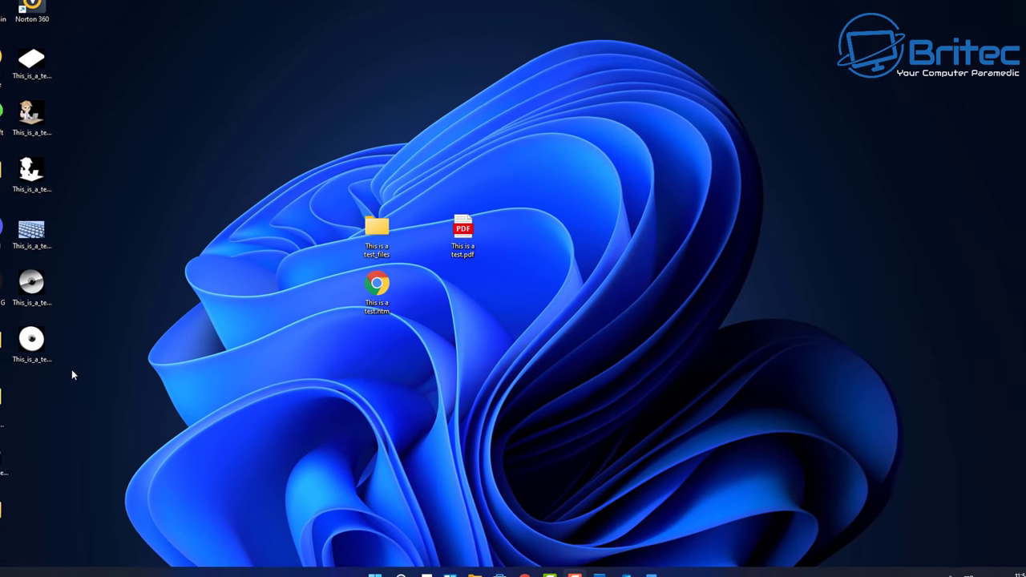
Move the two extracted disc images below This is a test.htm on the desktop and view This_is_a_test-000.jpg in Photos
drag(60, 340, 425, 341)
drag(61, 290, 336, 340)
double_click(337, 339)
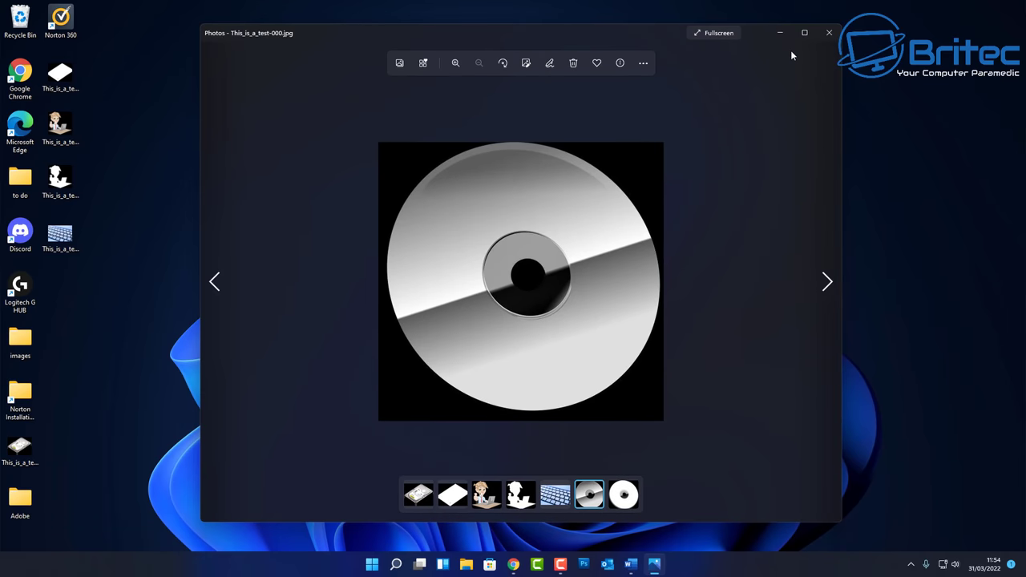
click(829, 33)
View the extracted keyboard image, This_is_a_test-004.jpg and This_is_a_test-002.jpg in turn, closing the viewer after each
double_click(65, 235)
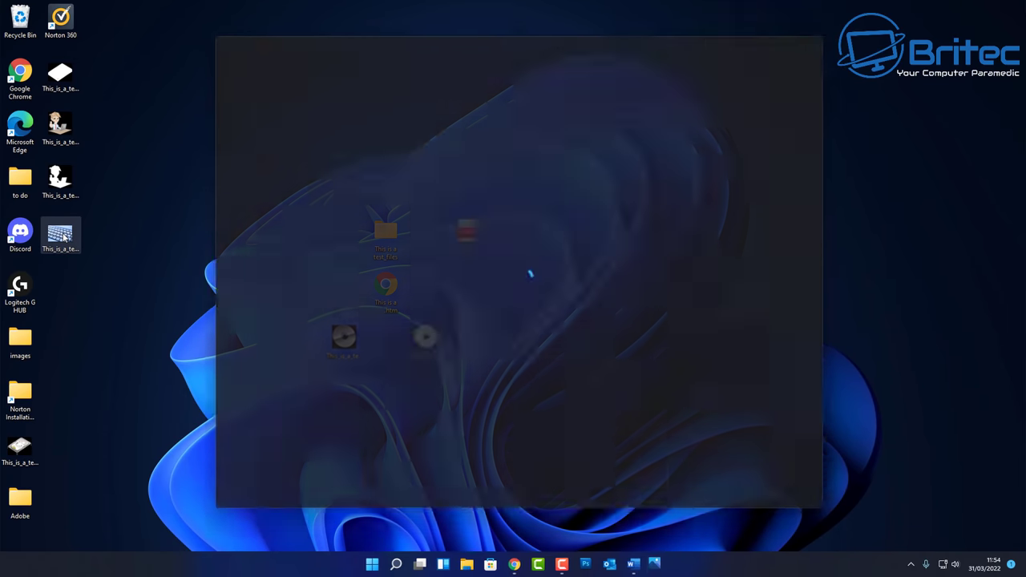
click(819, 37)
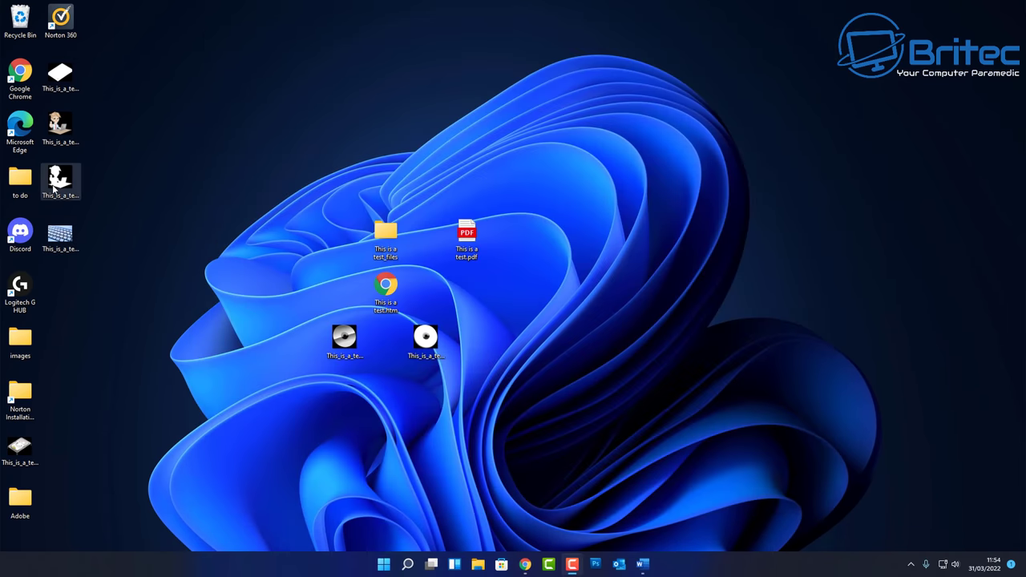
double_click(60, 124)
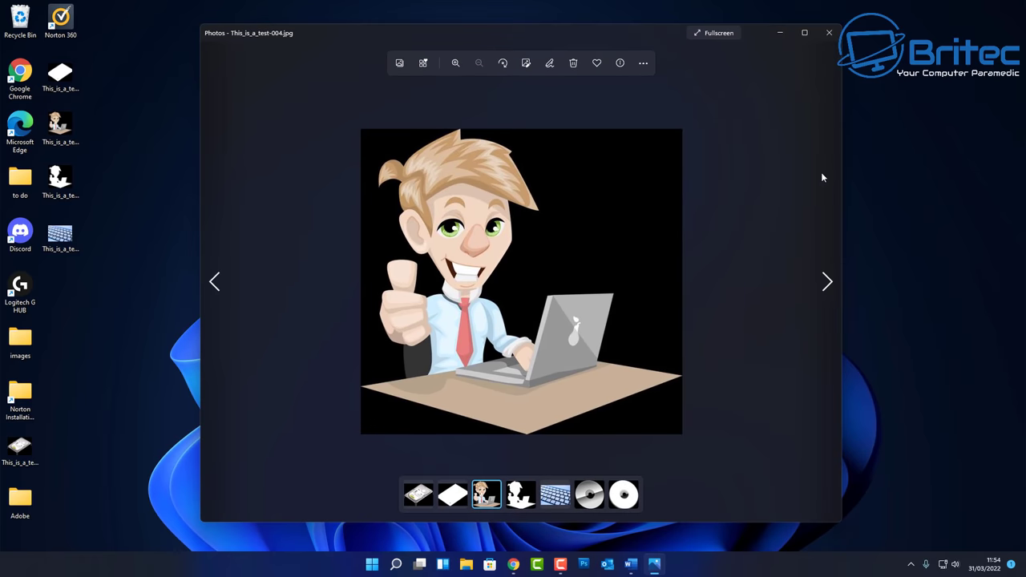
click(828, 33)
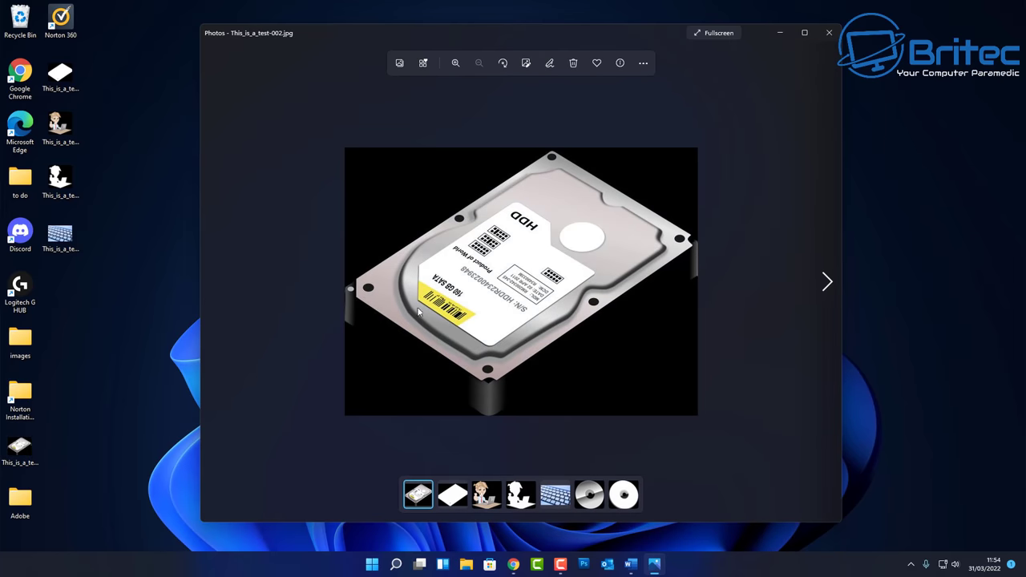
click(829, 34)
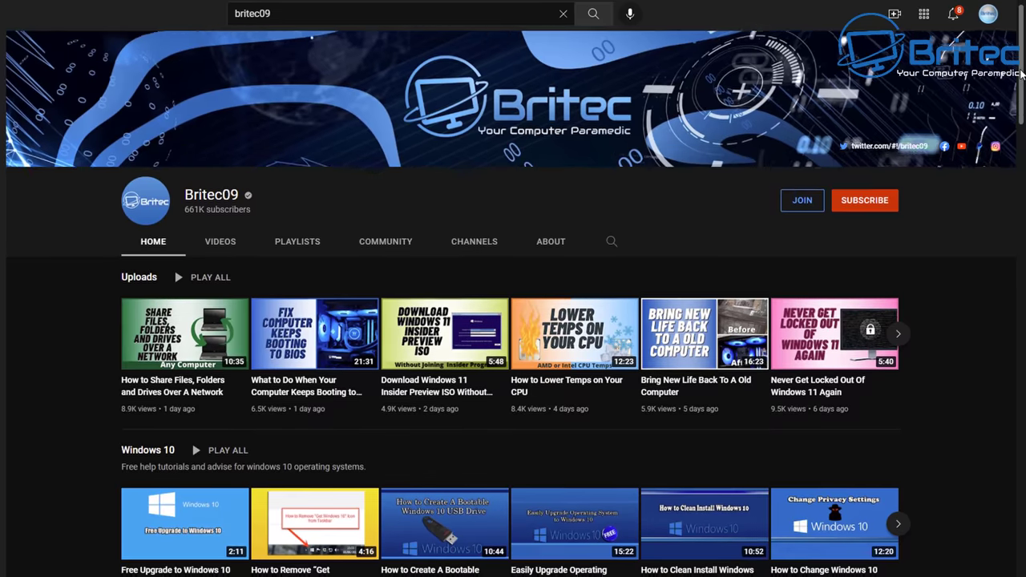
Switch to YouTube, subscribe to the Britec09 channel and turn on all of its notifications
scroll(1020, 84, down, 2)
drag(1020, 83, 1020, 414)
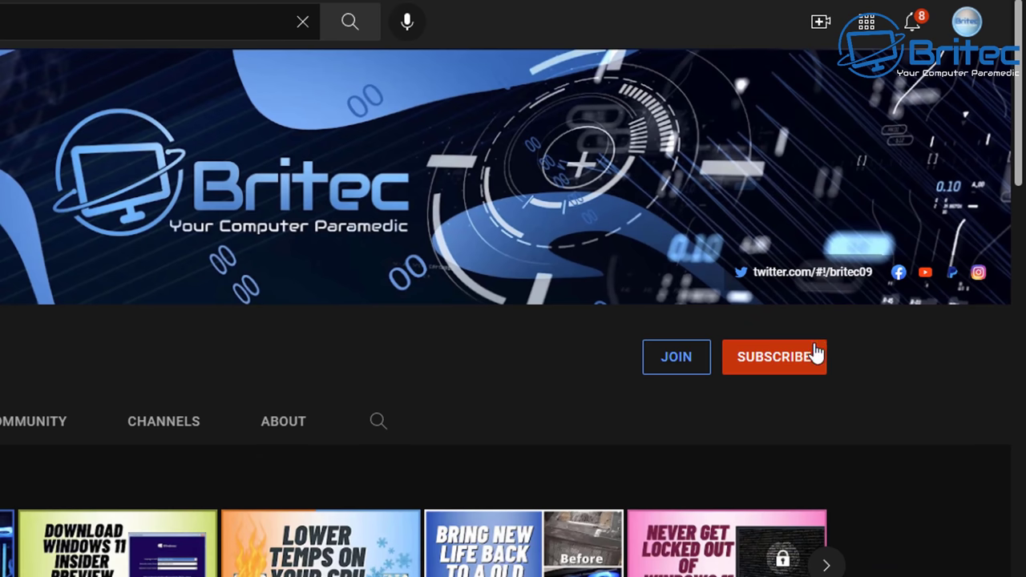
click(802, 371)
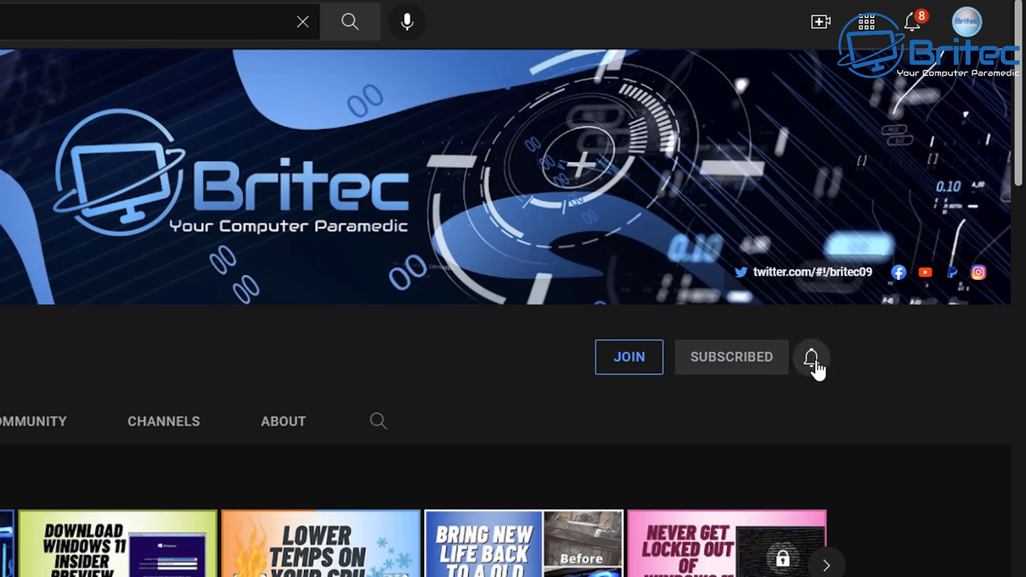
click(812, 360)
click(891, 406)
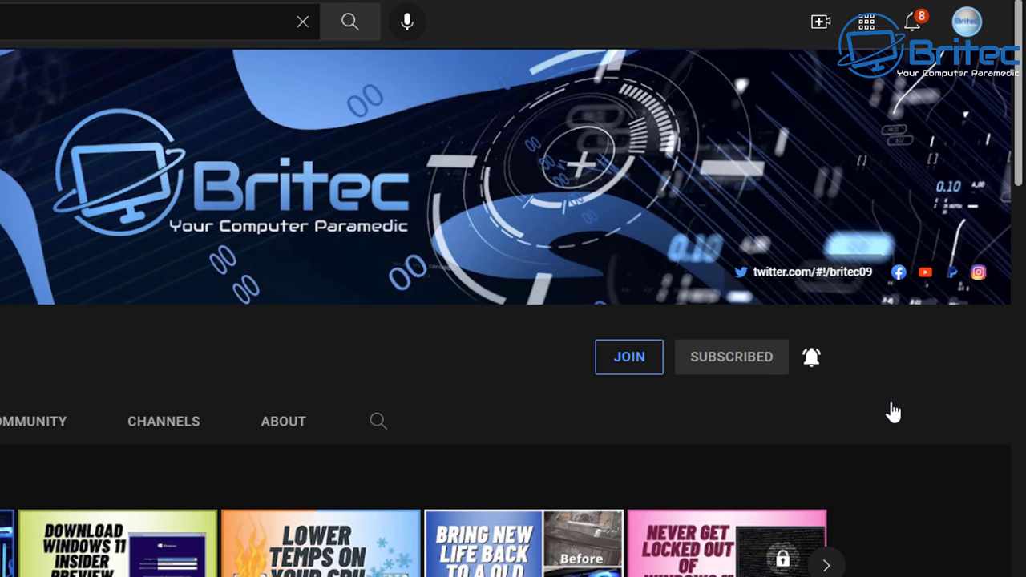
Open the channel's membership offers and view the 2nd Line Support and 3rd Line Support levels
click(633, 361)
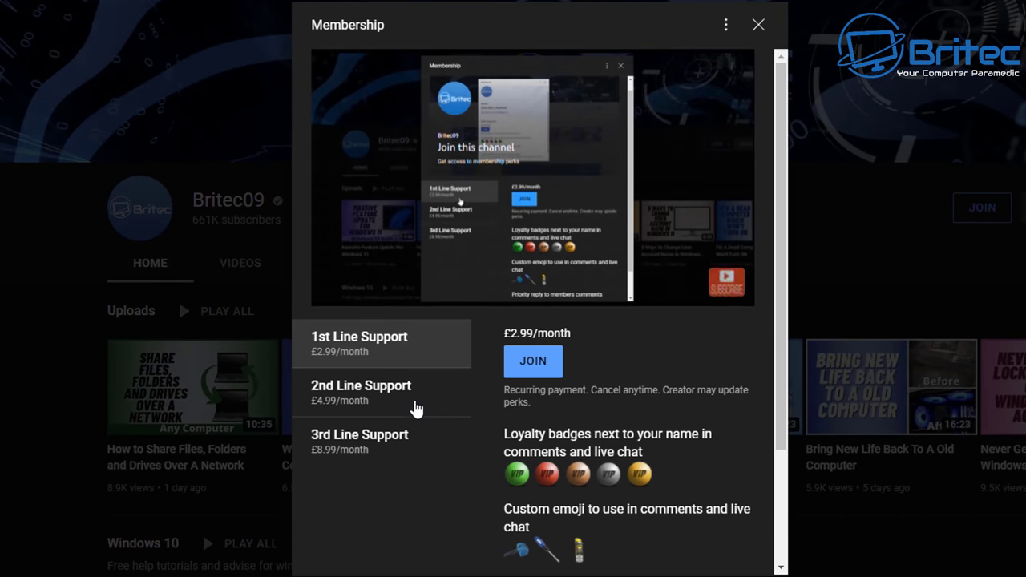
click(413, 409)
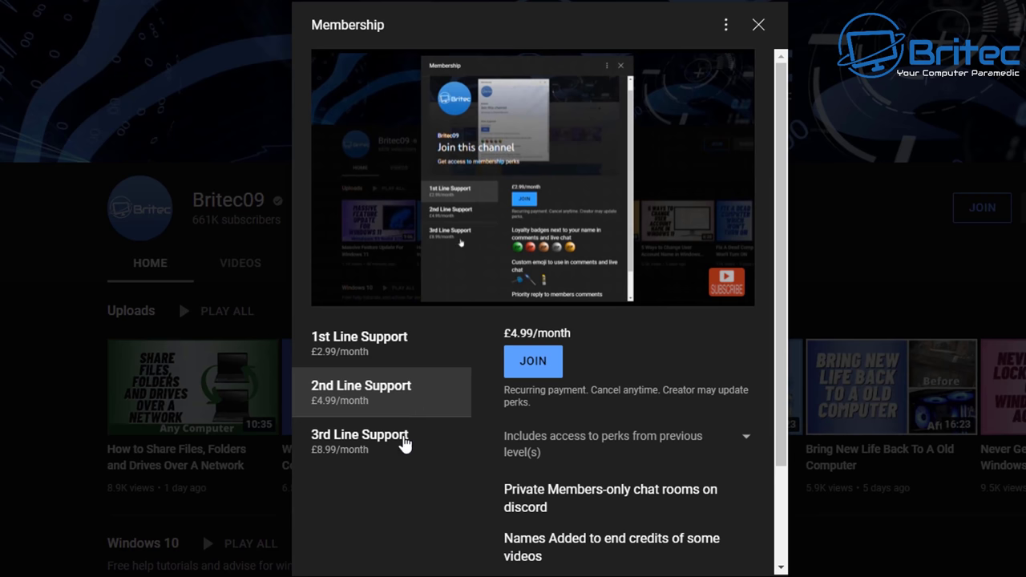
click(404, 443)
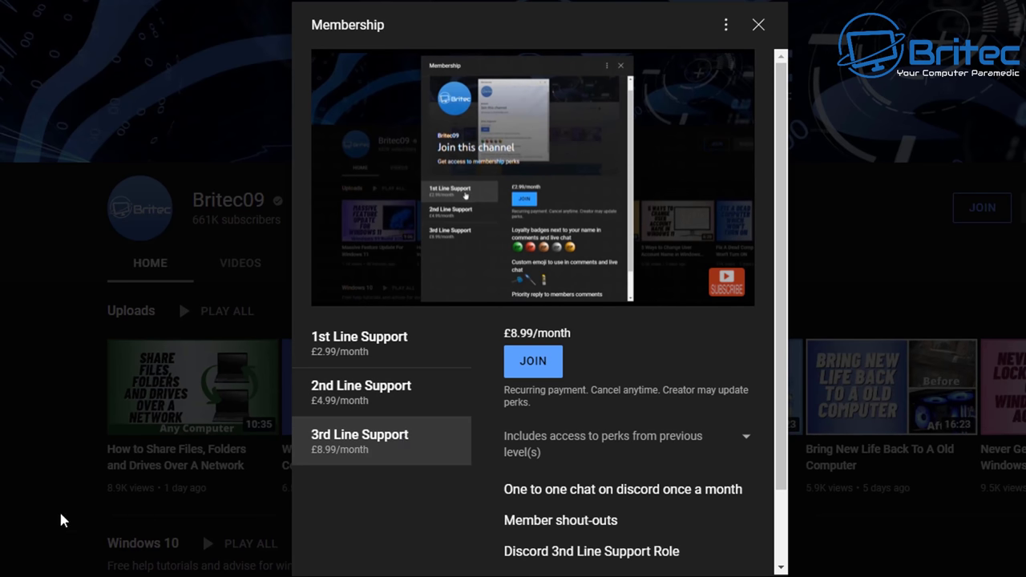